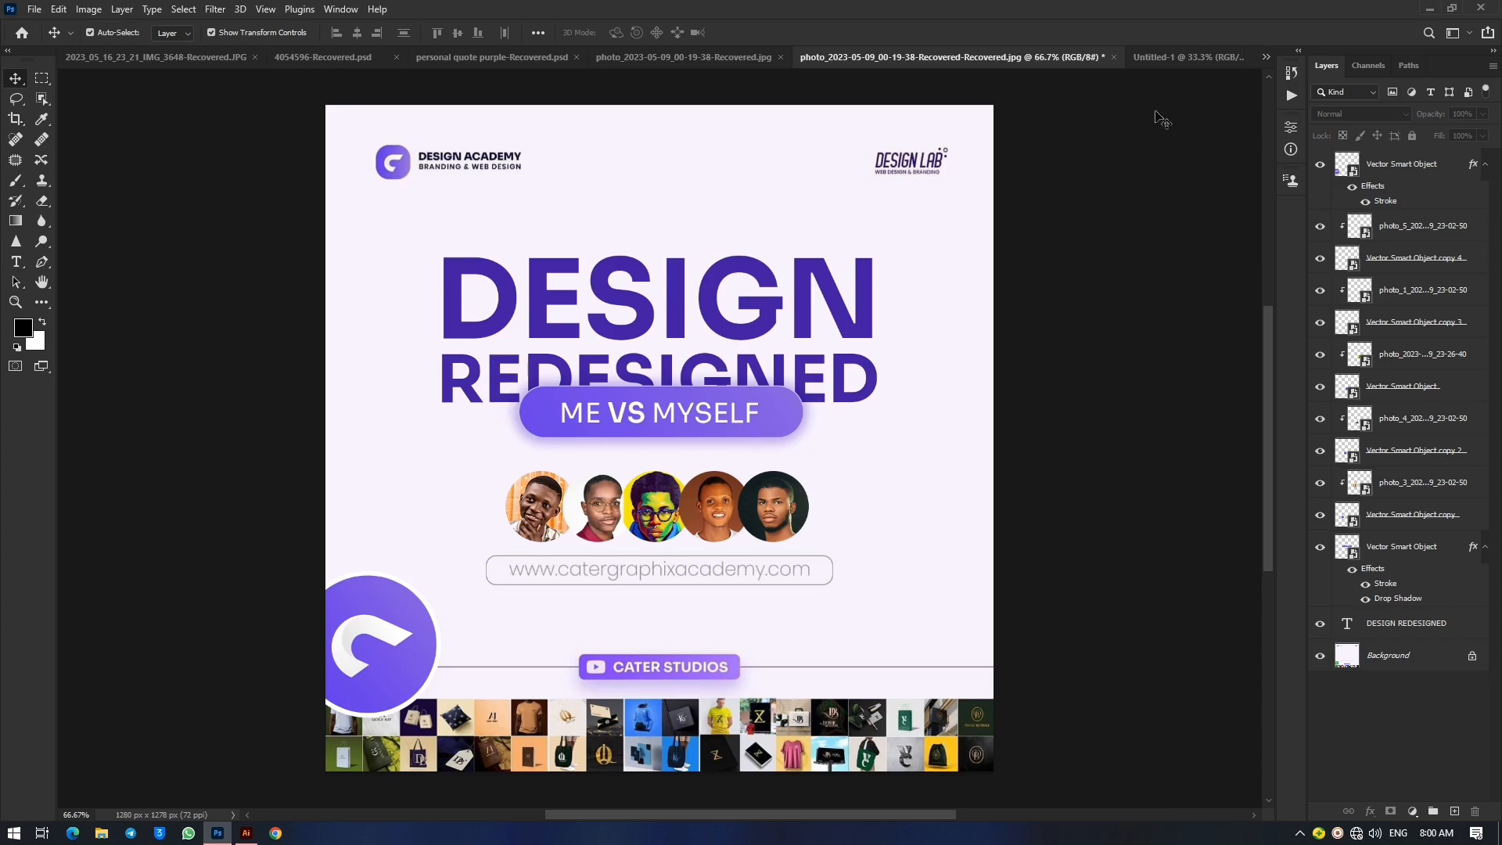
# Step: Switch to the Untitled-1 document and move the Wesdemy image up until its AFTER logo fills the canvas
pyautogui.click(1168, 59)
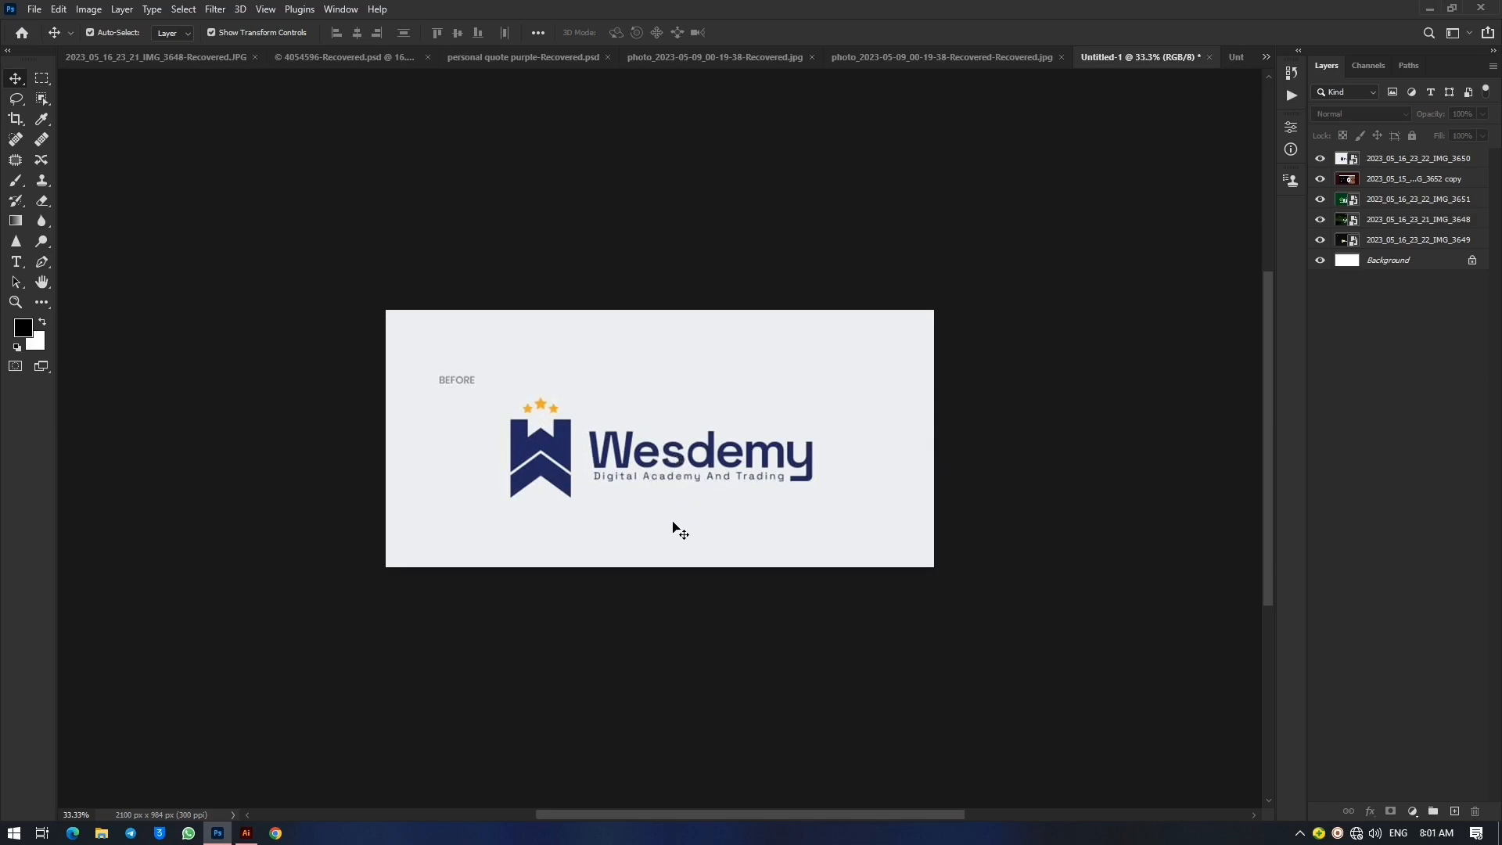
pyautogui.moveTo(673, 523); pyautogui.dragTo(664, 385)
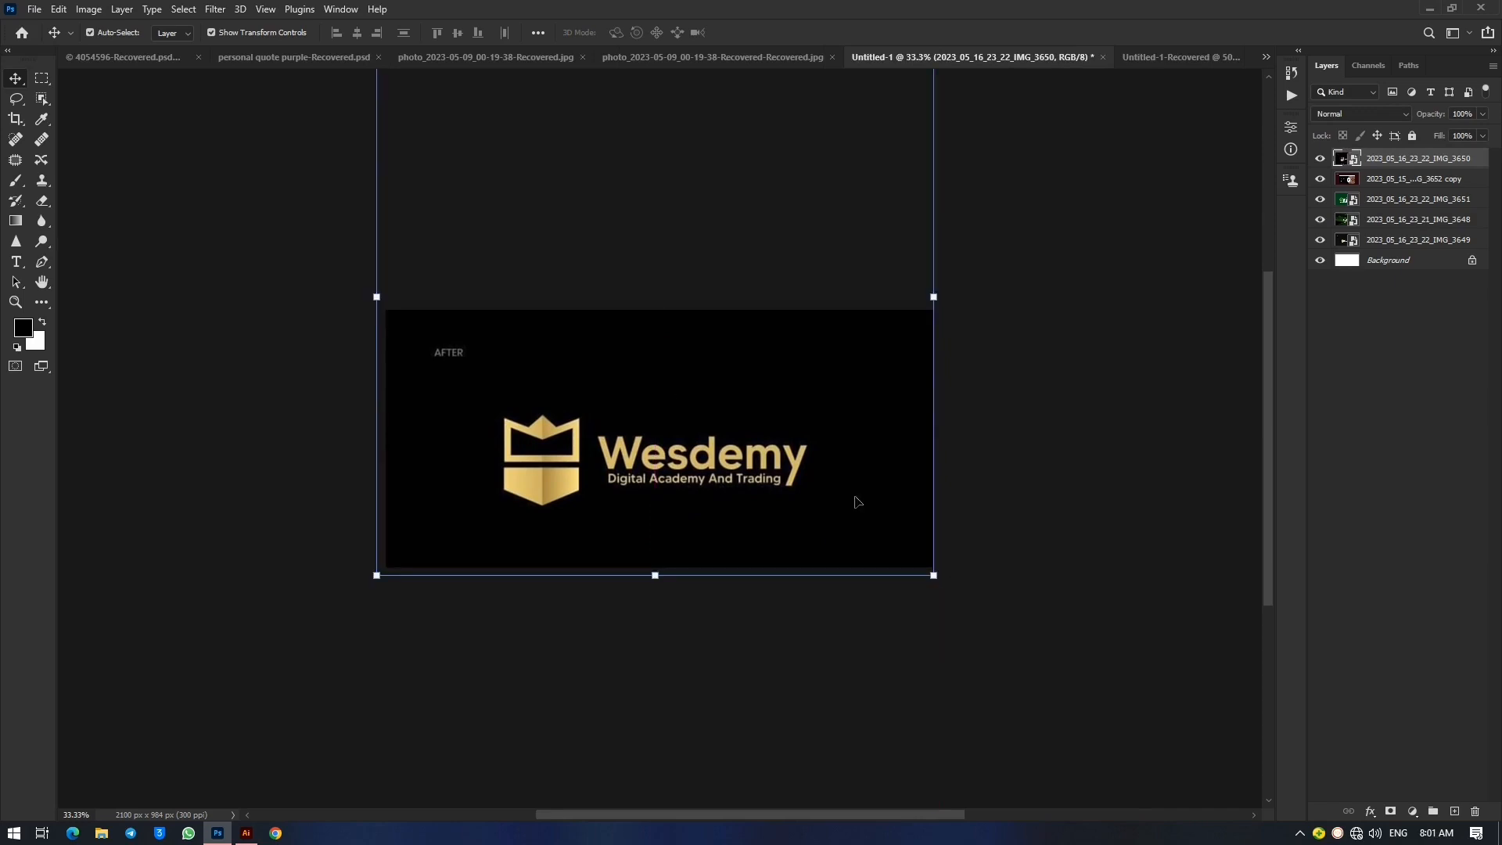
pyautogui.click(1010, 433)
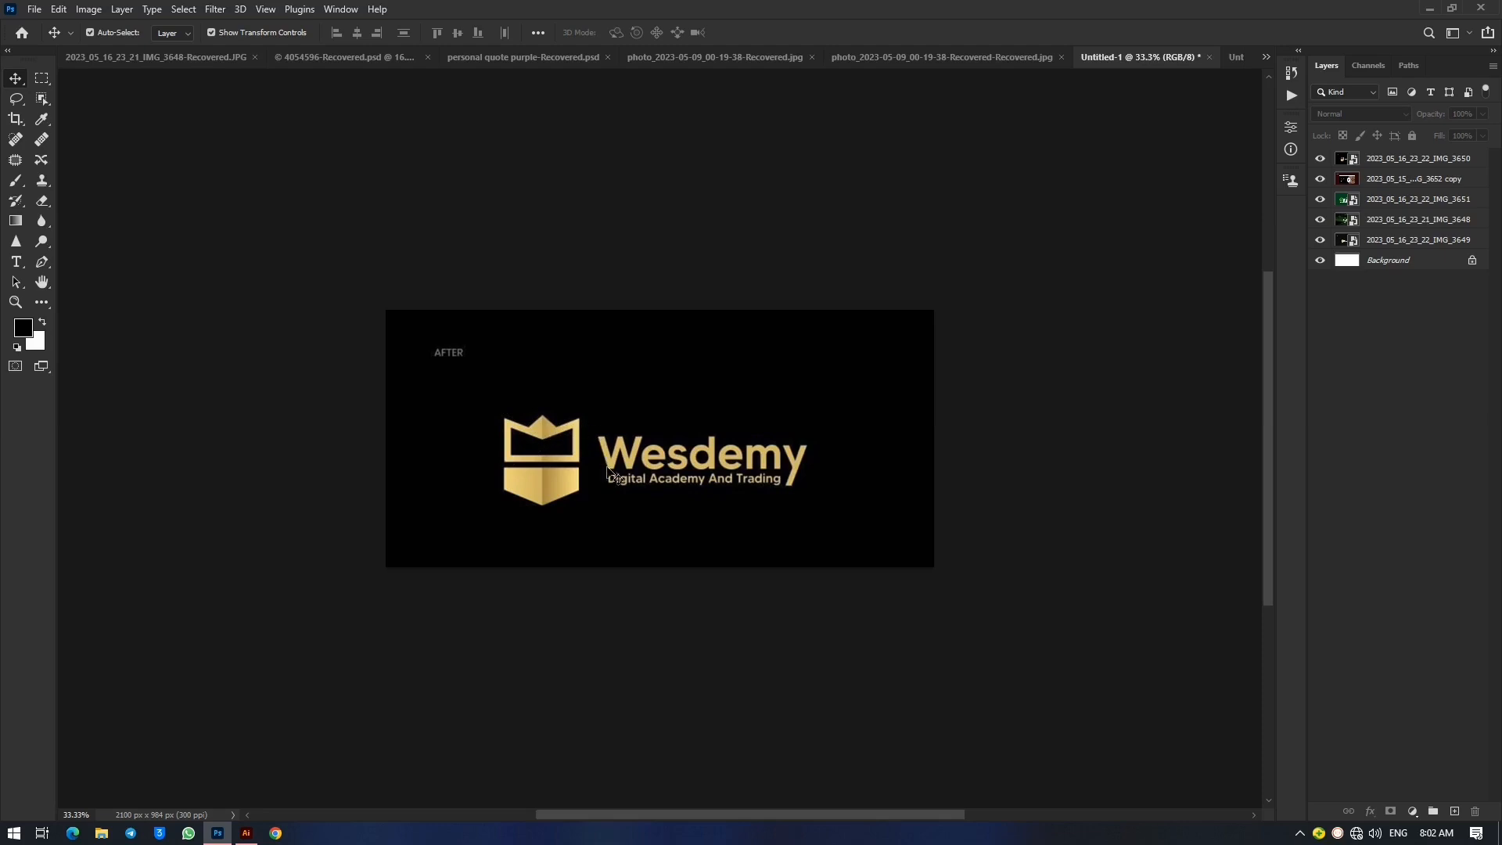
# Step: Slide the Wesdemy image between its two halves to compare the logos, finishing on the BEFORE version
pyautogui.moveTo(688, 351)
pyautogui.mouseDown()
pyautogui.moveTo(684, 586)
pyautogui.moveTo(672, 346)
pyautogui.moveTo(700, 354)
pyautogui.mouseUp()
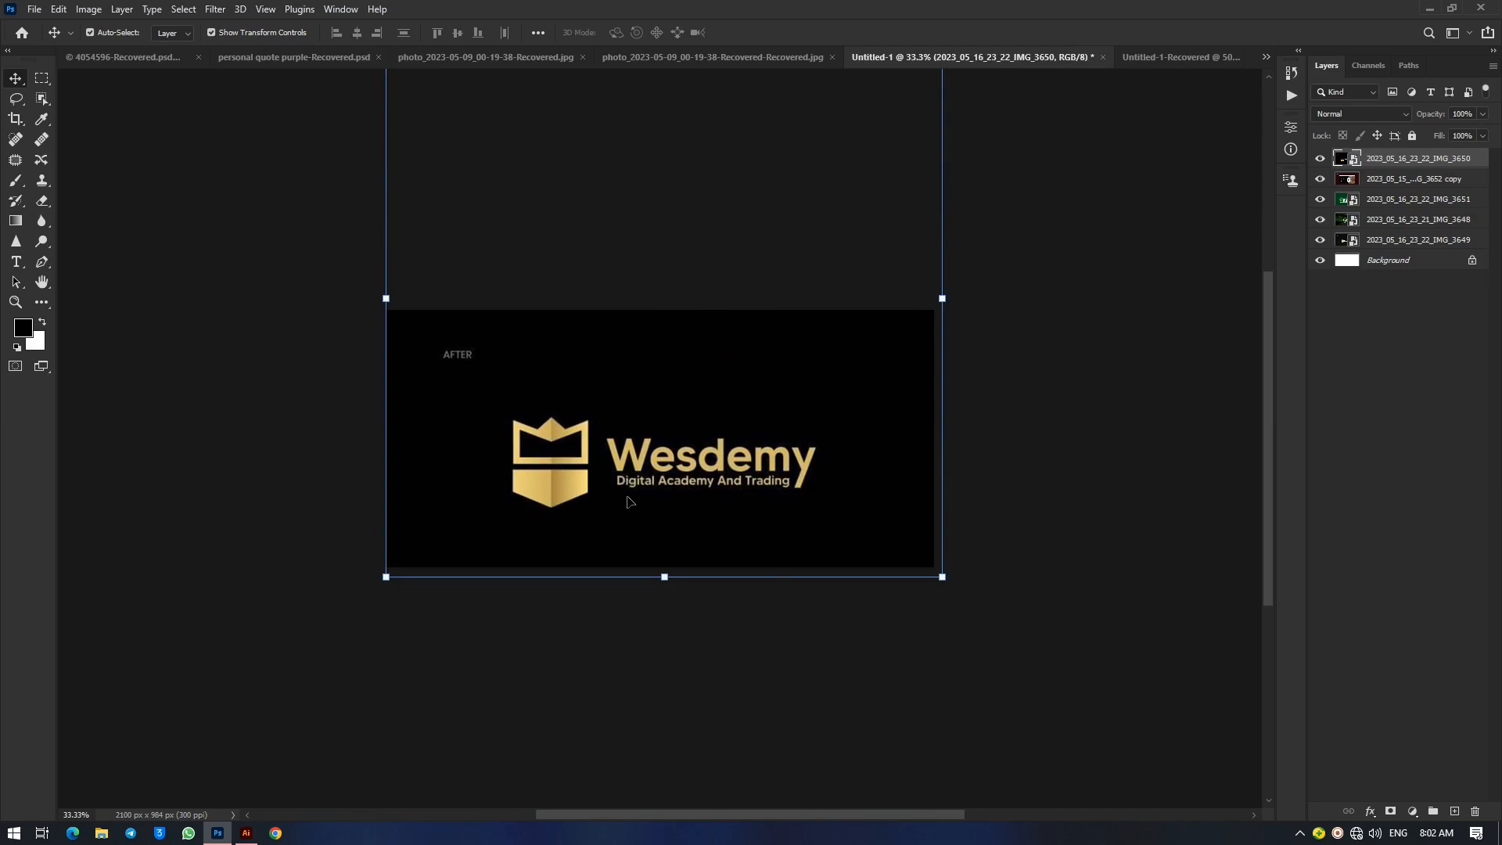
pyautogui.moveTo(685, 390); pyautogui.dragTo(697, 478)
pyautogui.moveTo(733, 395); pyautogui.dragTo(713, 283)
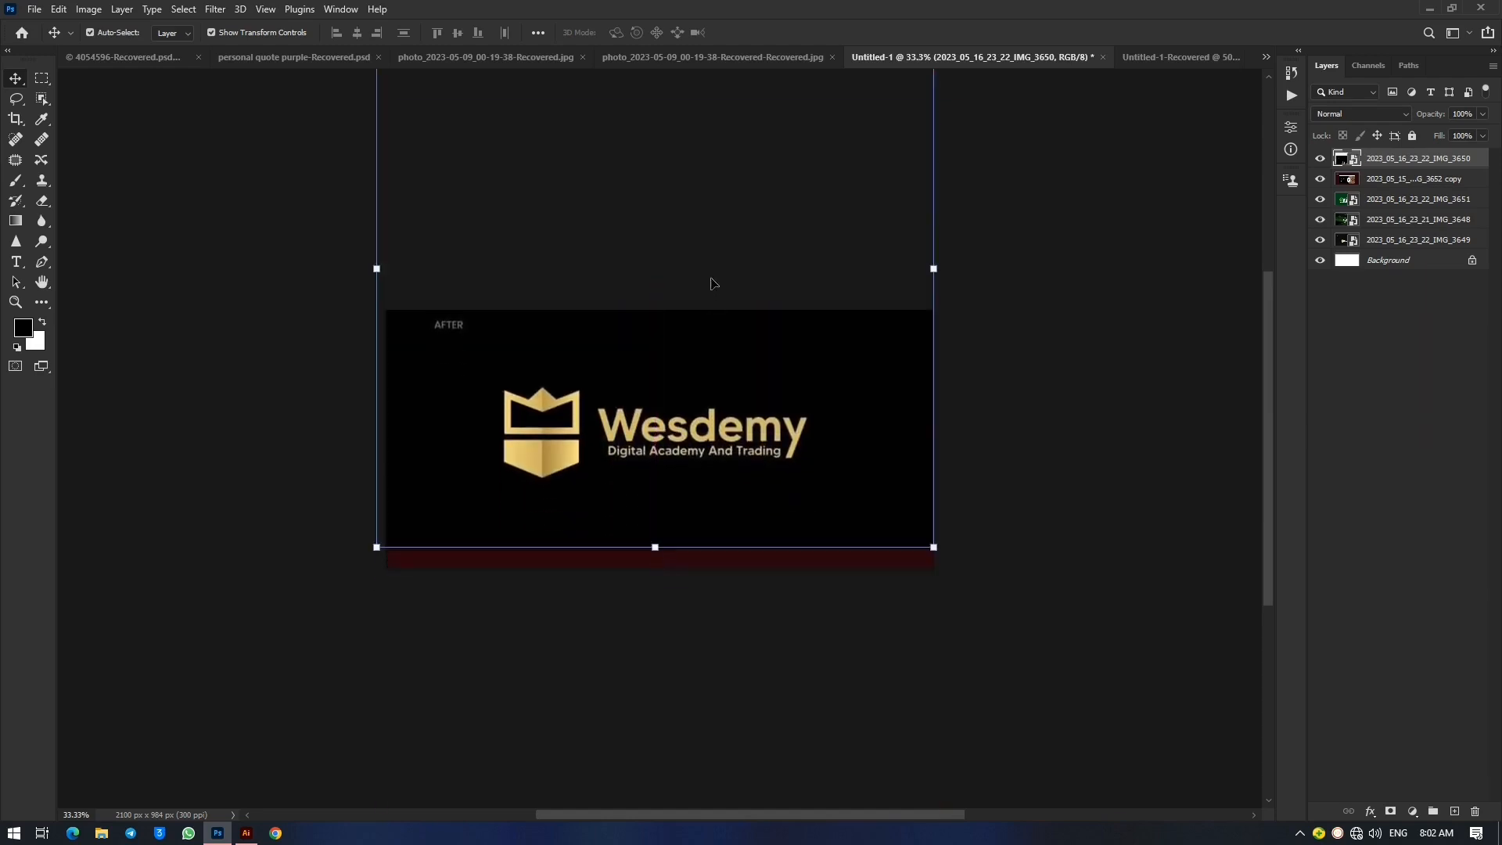
pyautogui.moveTo(617, 473); pyautogui.dragTo(615, 490)
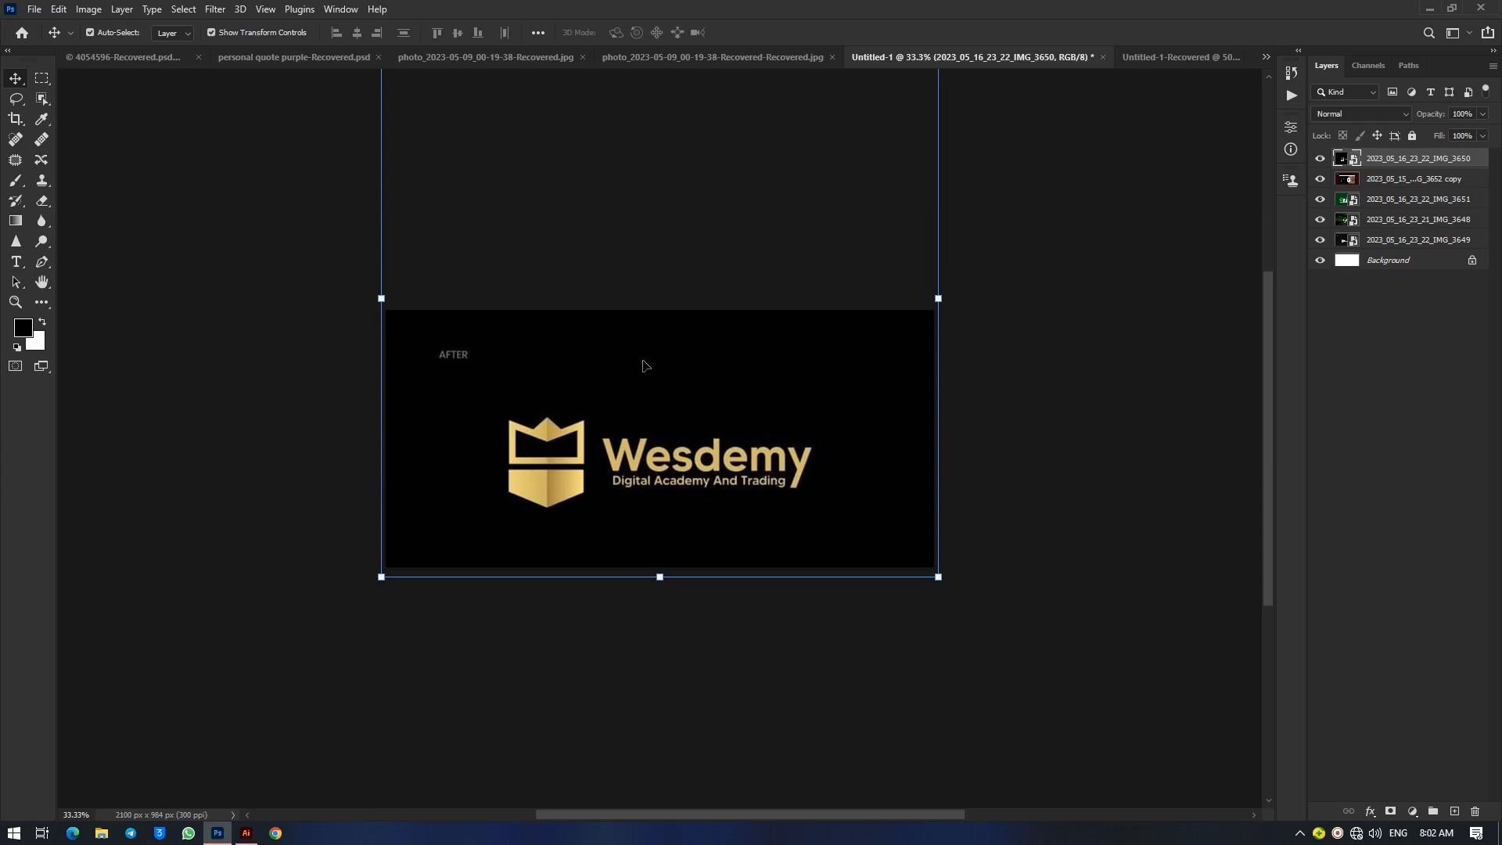
pyautogui.moveTo(645, 365); pyautogui.dragTo(660, 517)
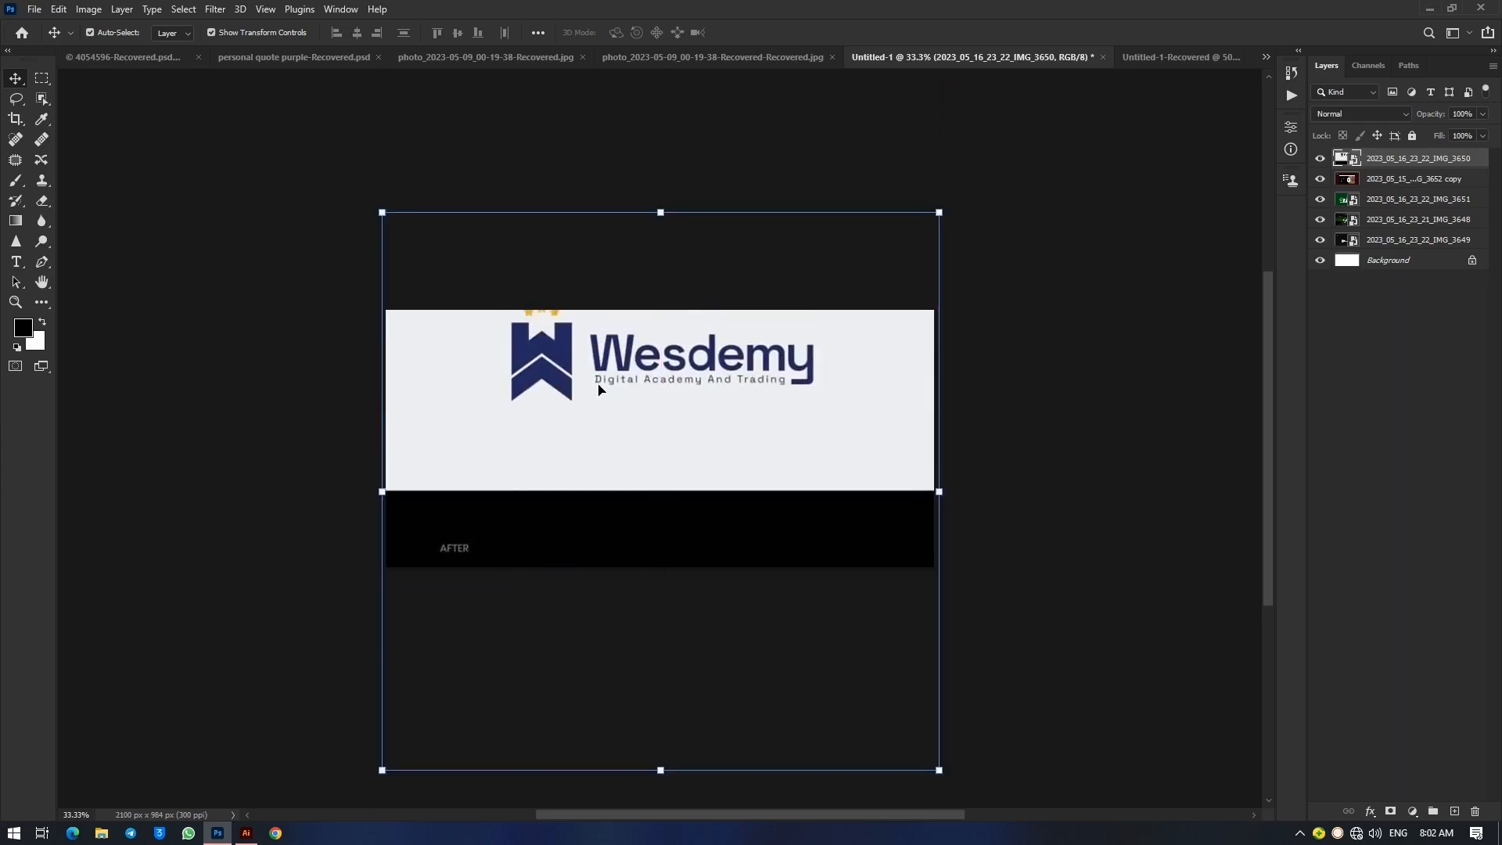
pyautogui.moveTo(710, 390); pyautogui.dragTo(696, 470)
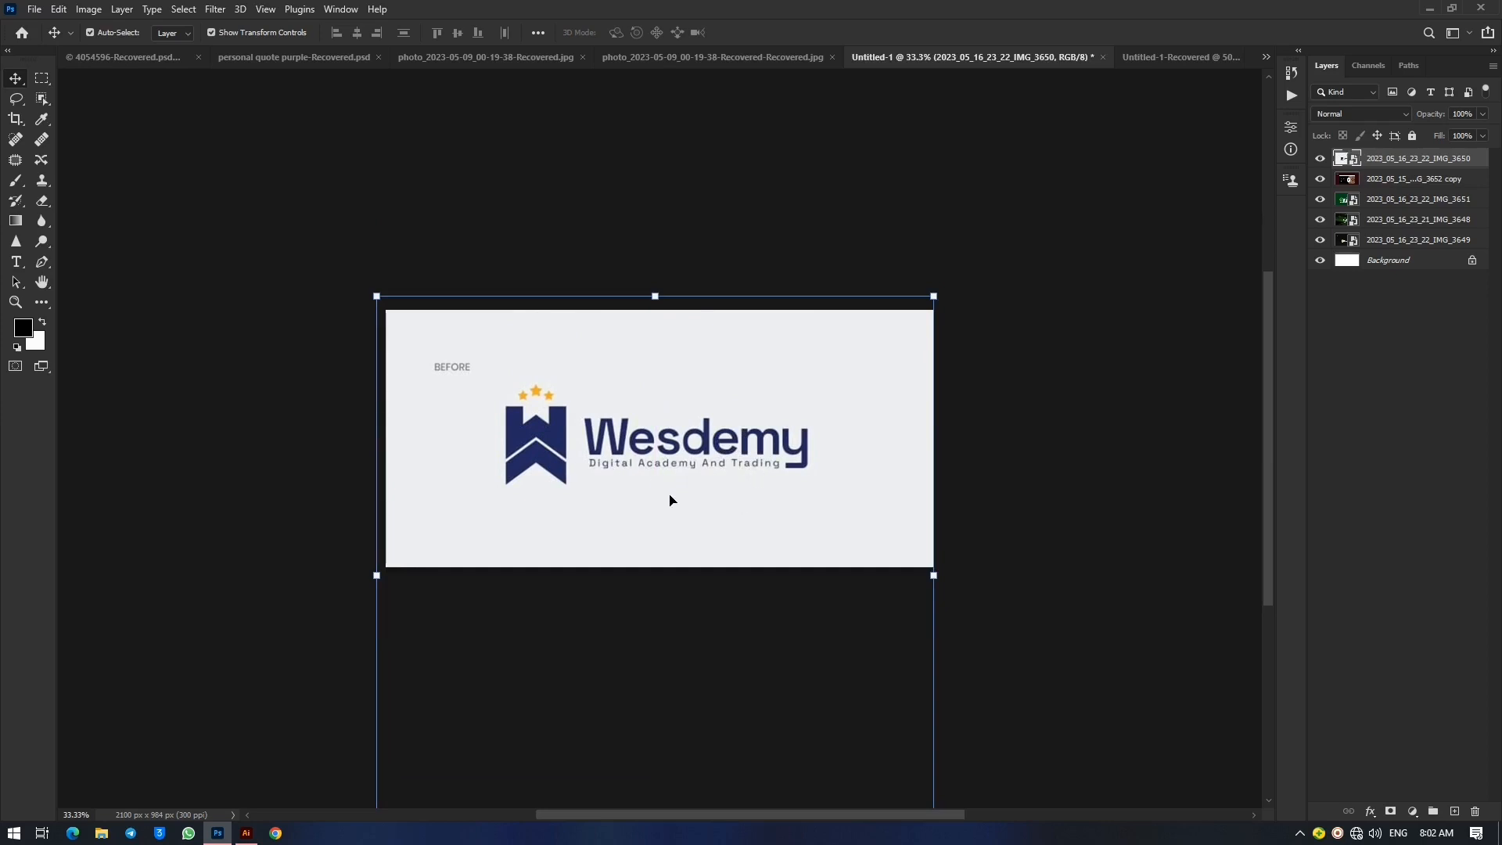
# Step: Compare the Wesdemy logos again by shifting the image up and down, finishing on the gold AFTER version with nothing selected
pyautogui.moveTo(670, 494); pyautogui.dragTo(667, 316)
pyautogui.moveTo(656, 489); pyautogui.dragTo(655, 377)
pyautogui.moveTo(667, 488); pyautogui.dragTo(669, 500)
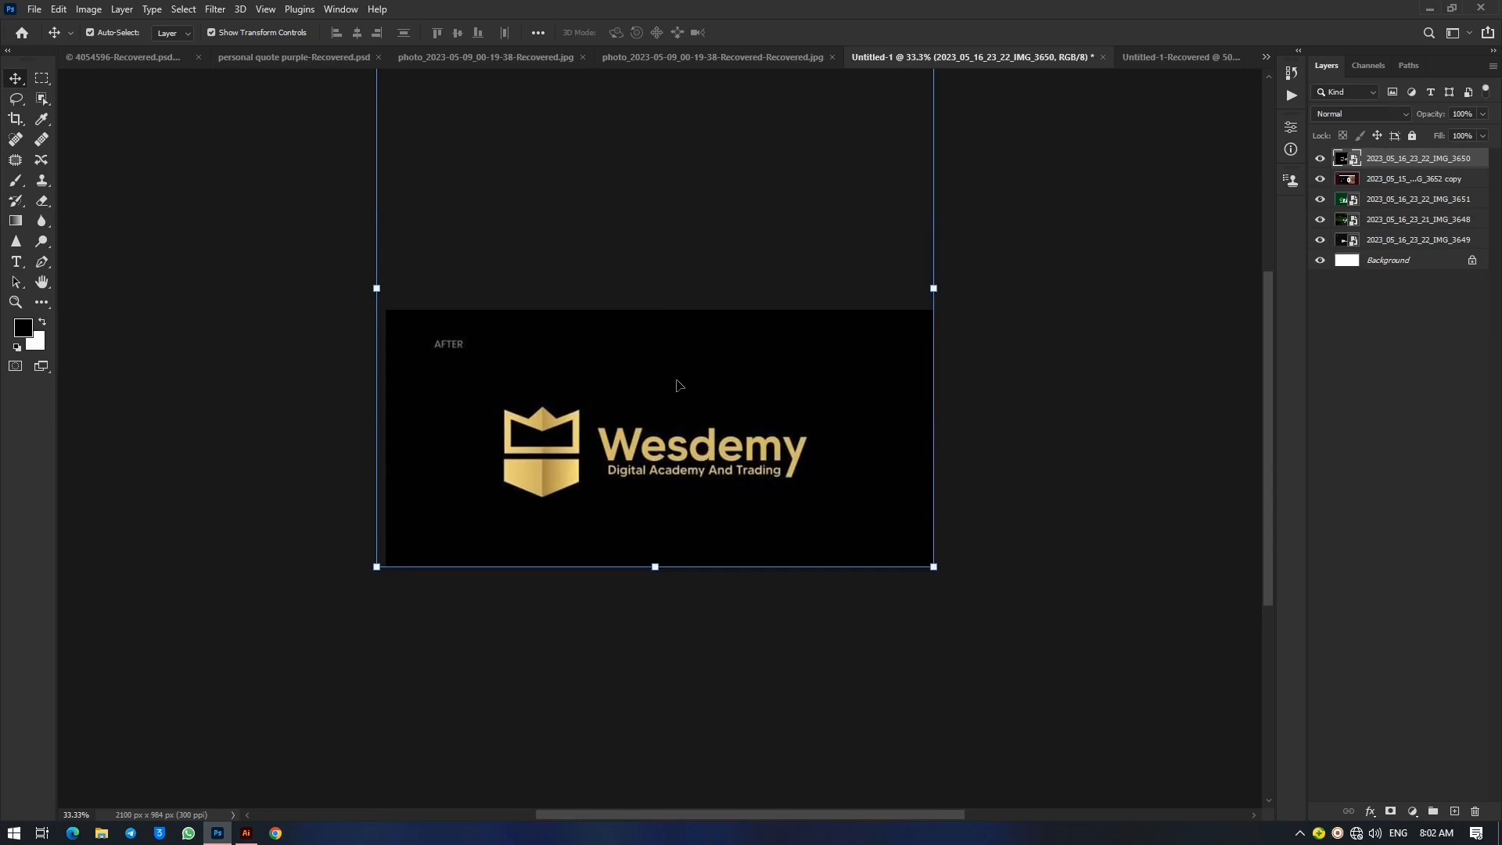
pyautogui.moveTo(677, 380); pyautogui.dragTo(686, 605)
pyautogui.moveTo(687, 526); pyautogui.dragTo(684, 357)
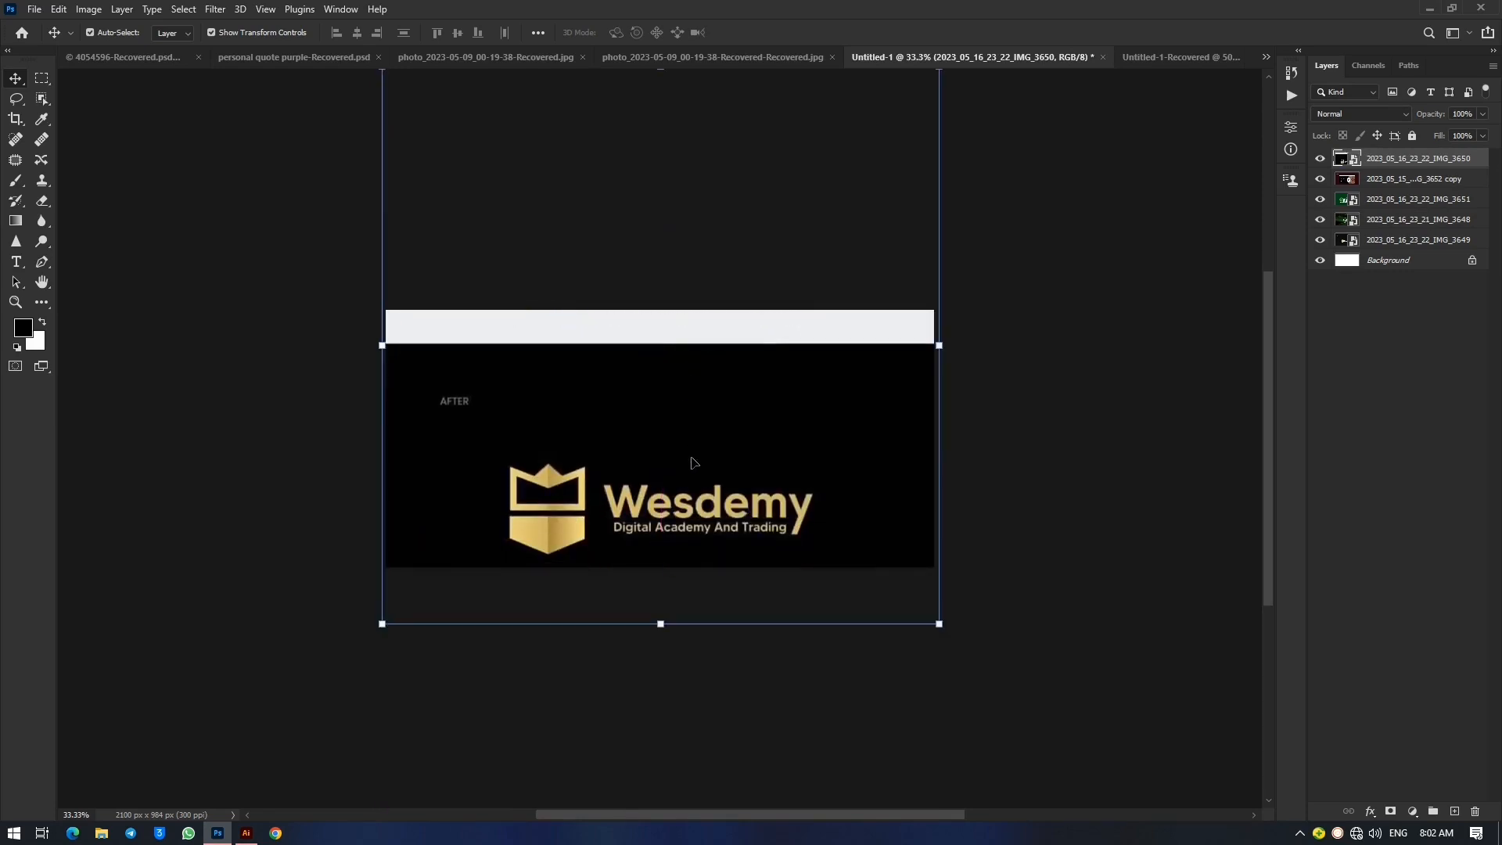
pyautogui.moveTo(692, 463); pyautogui.dragTo(685, 415)
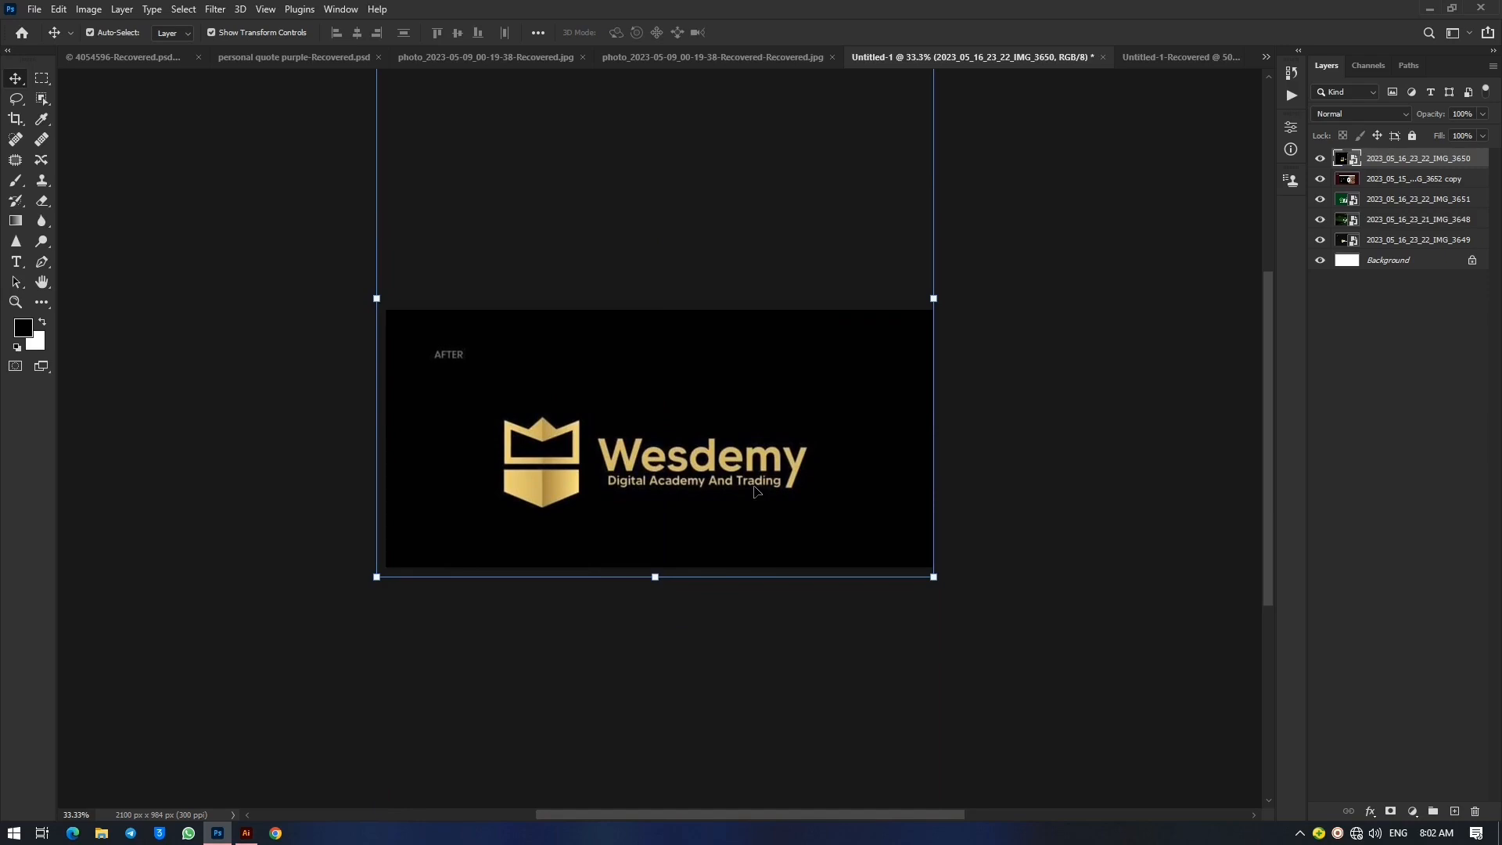
pyautogui.moveTo(670, 470); pyautogui.dragTo(665, 461)
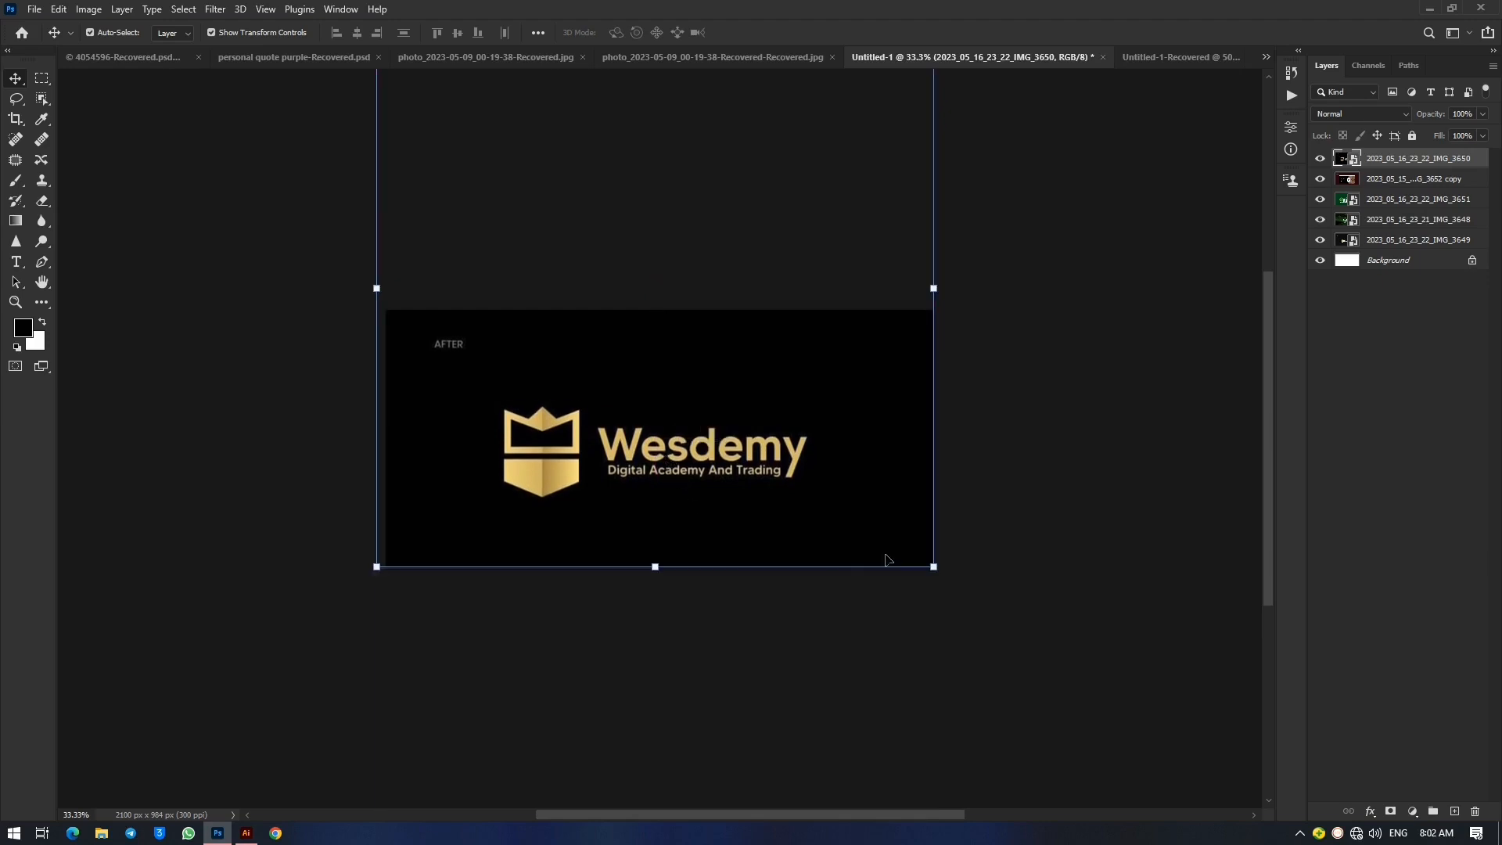
pyautogui.click(1018, 446)
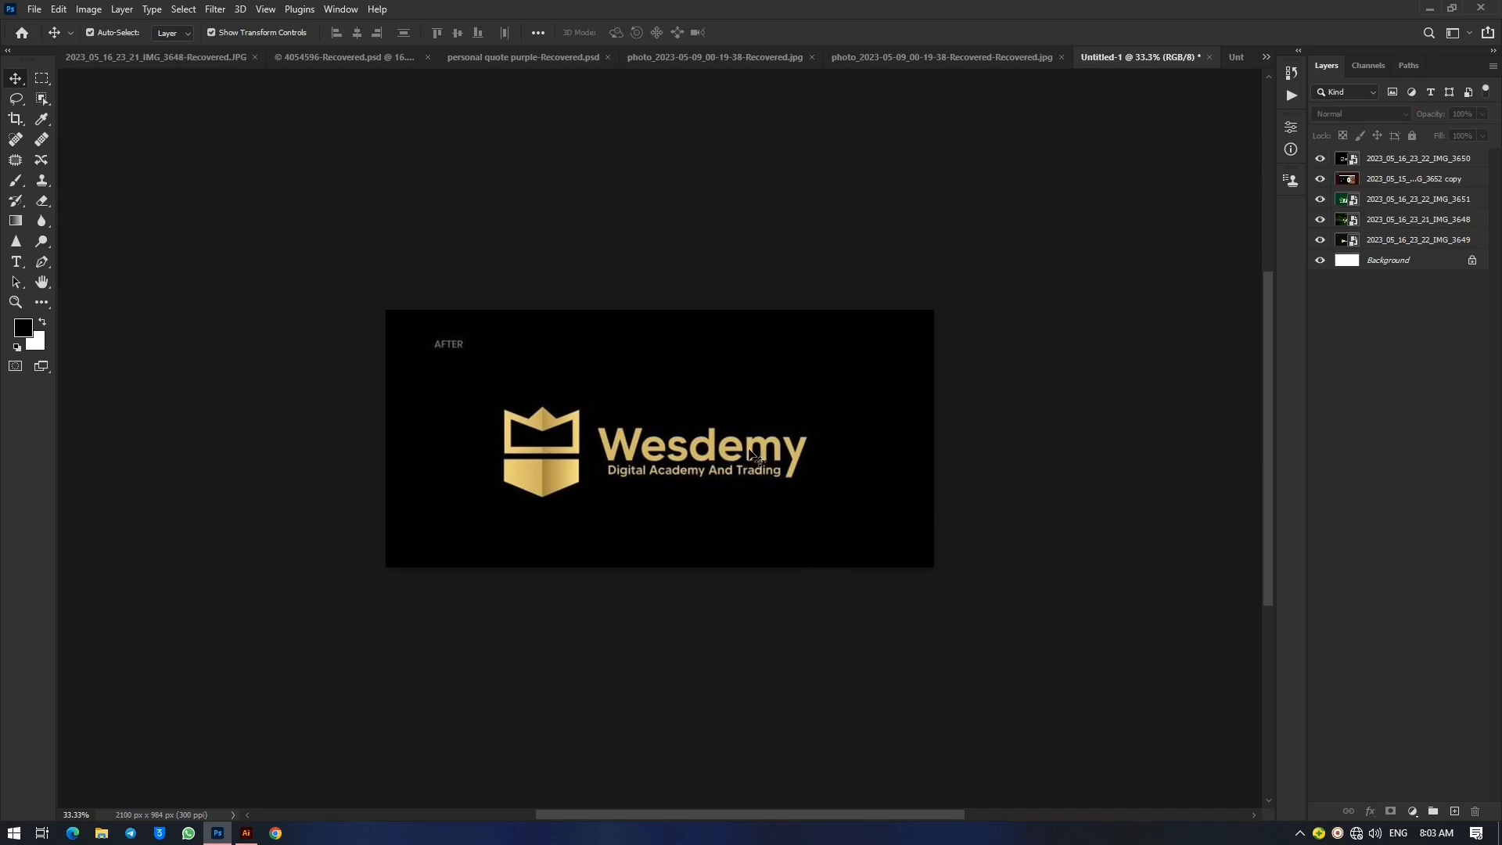
# Step: Shift the Wesdemy image down and back up to its AFTER logo, and hide its layer
pyautogui.moveTo(673, 392); pyautogui.dragTo(679, 610)
pyautogui.moveTo(687, 452)
pyautogui.mouseDown()
pyautogui.moveTo(687, 493)
pyautogui.moveTo(692, 309)
pyautogui.moveTo(698, 487)
pyautogui.moveTo(699, 425)
pyautogui.mouseUp()
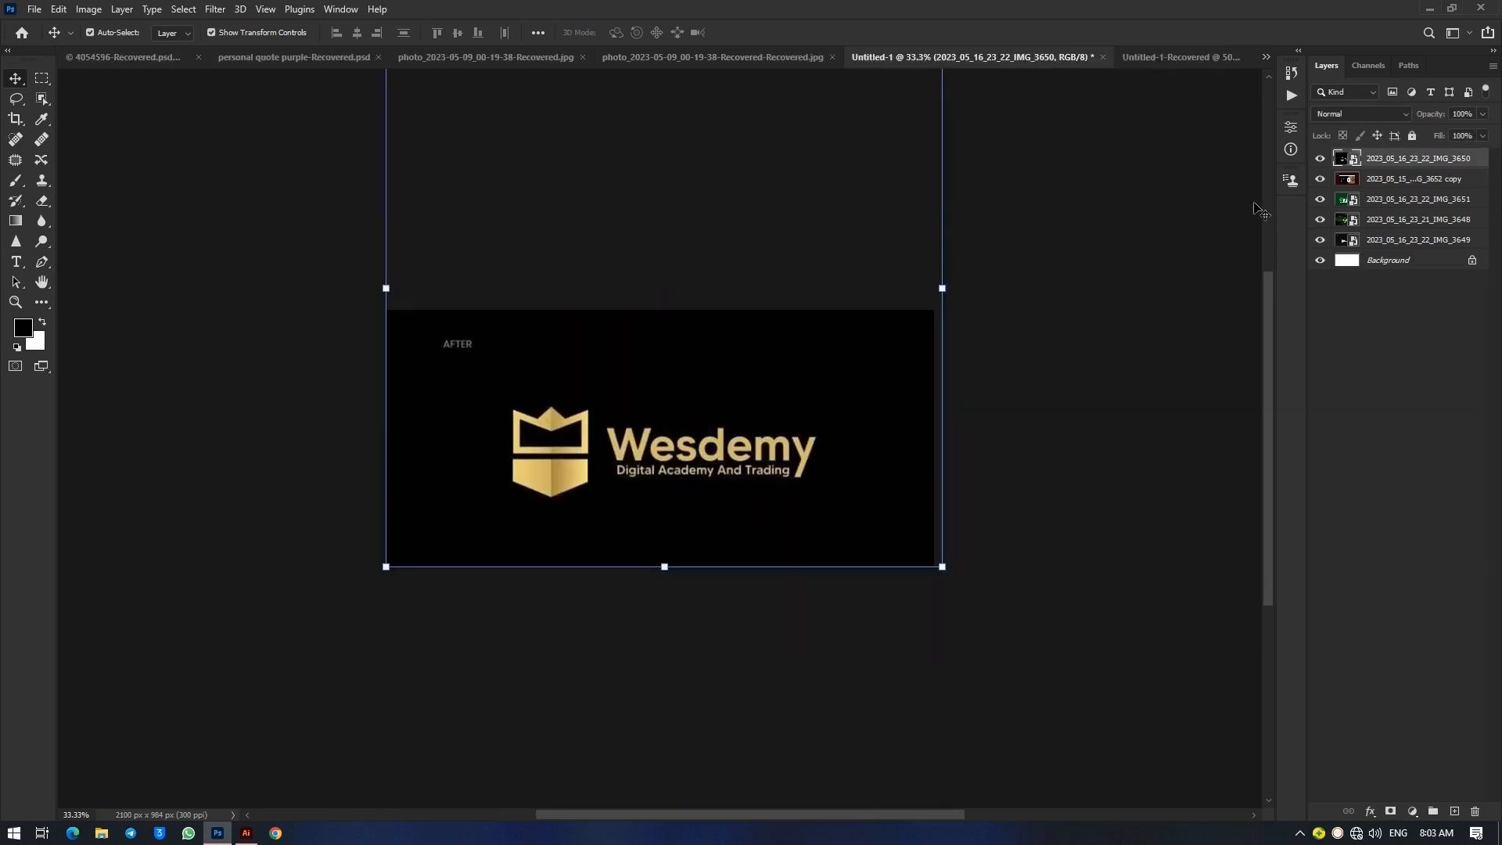
pyautogui.click(1321, 160)
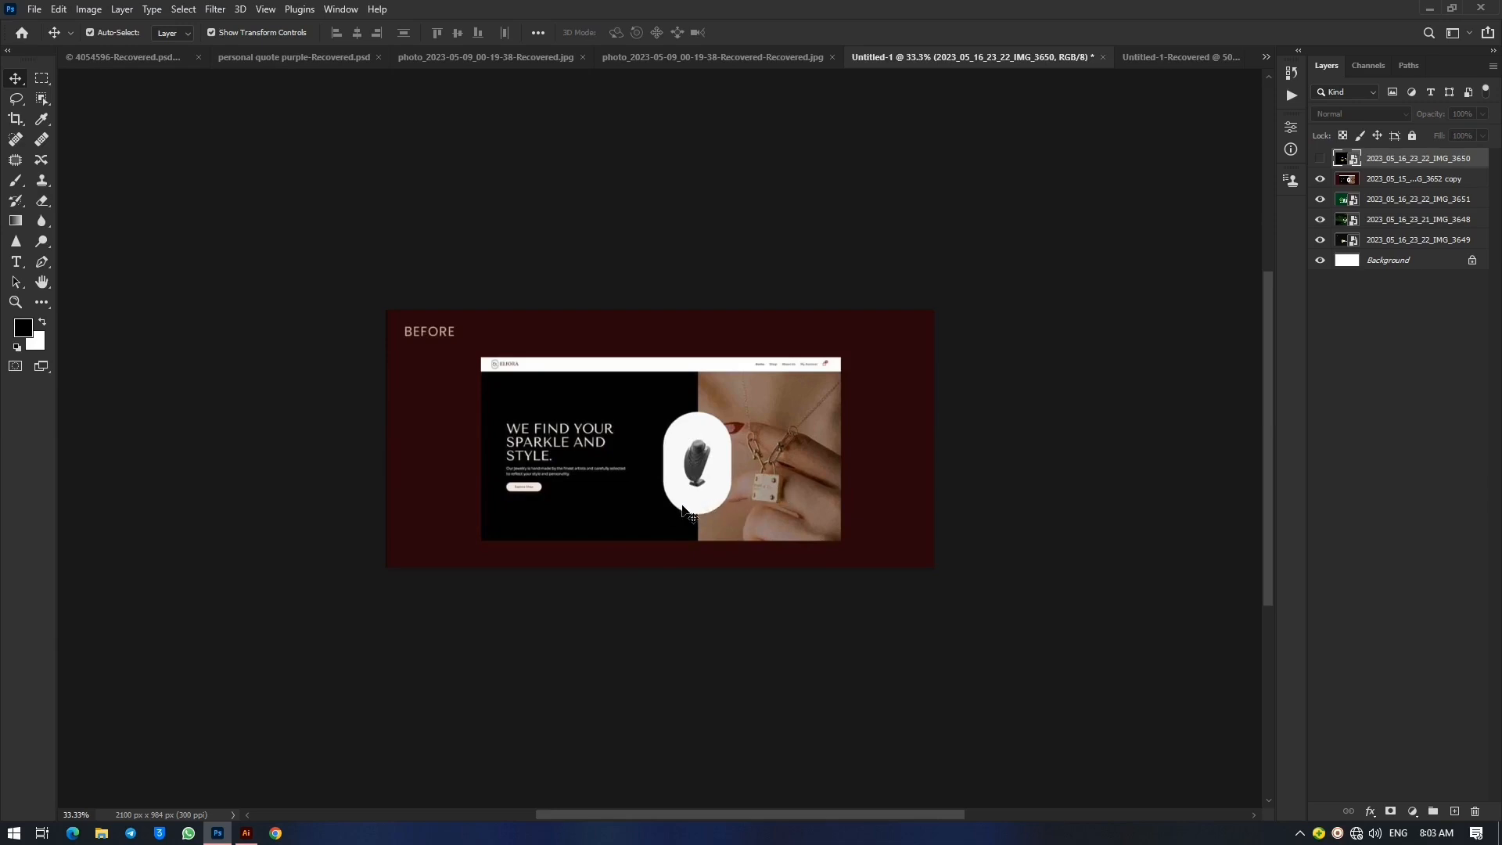
# Step: Slide the jewelry website image between its BEFORE page and the "Made For Imperfections" redesign, finishing on the redesign
pyautogui.click(609, 496)
pyautogui.moveTo(609, 494); pyautogui.dragTo(631, 410)
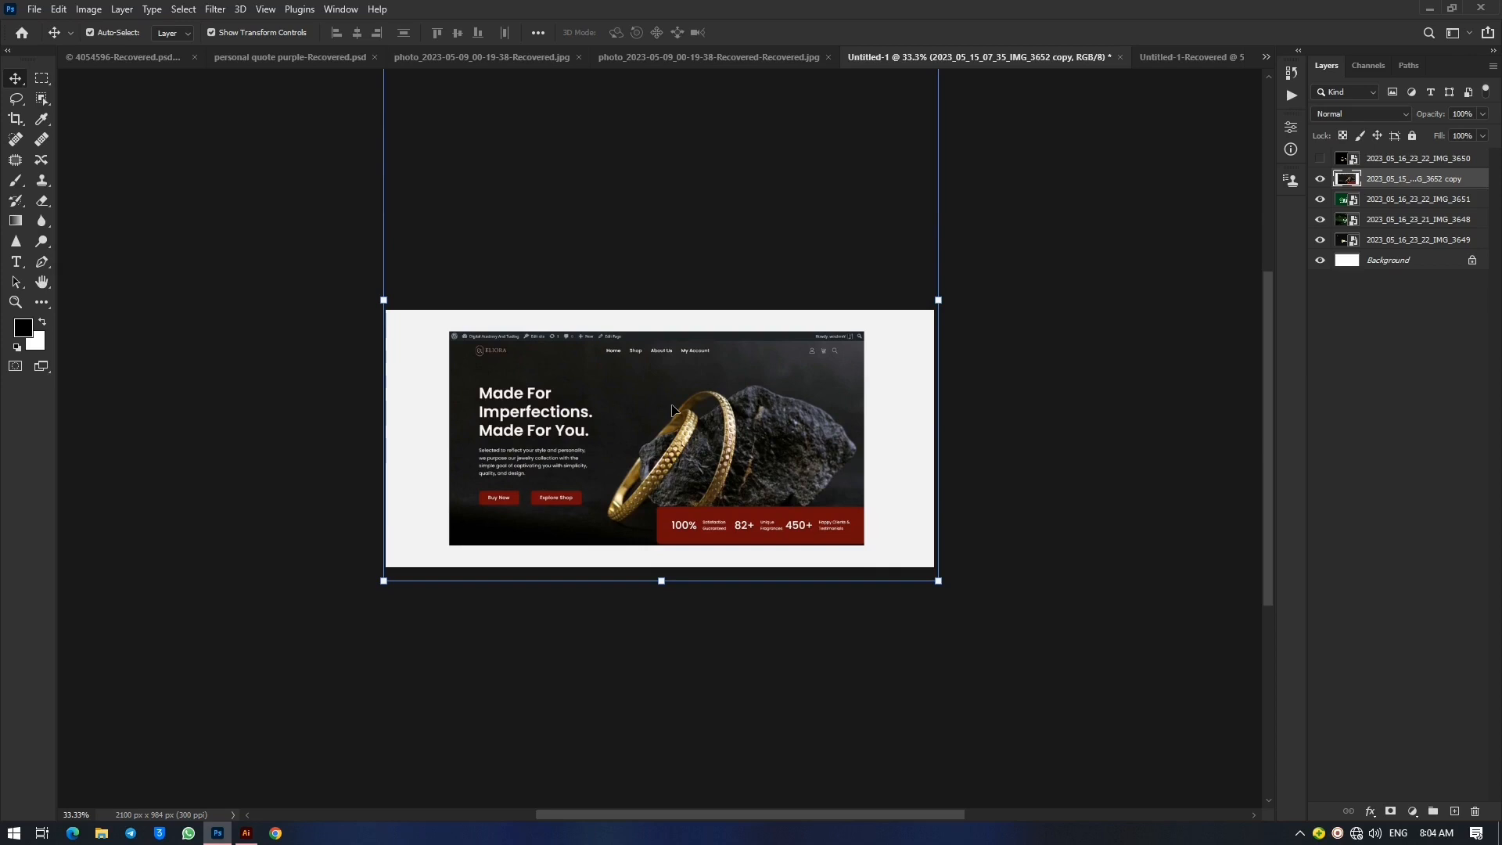
pyautogui.moveTo(672, 409); pyautogui.dragTo(684, 559)
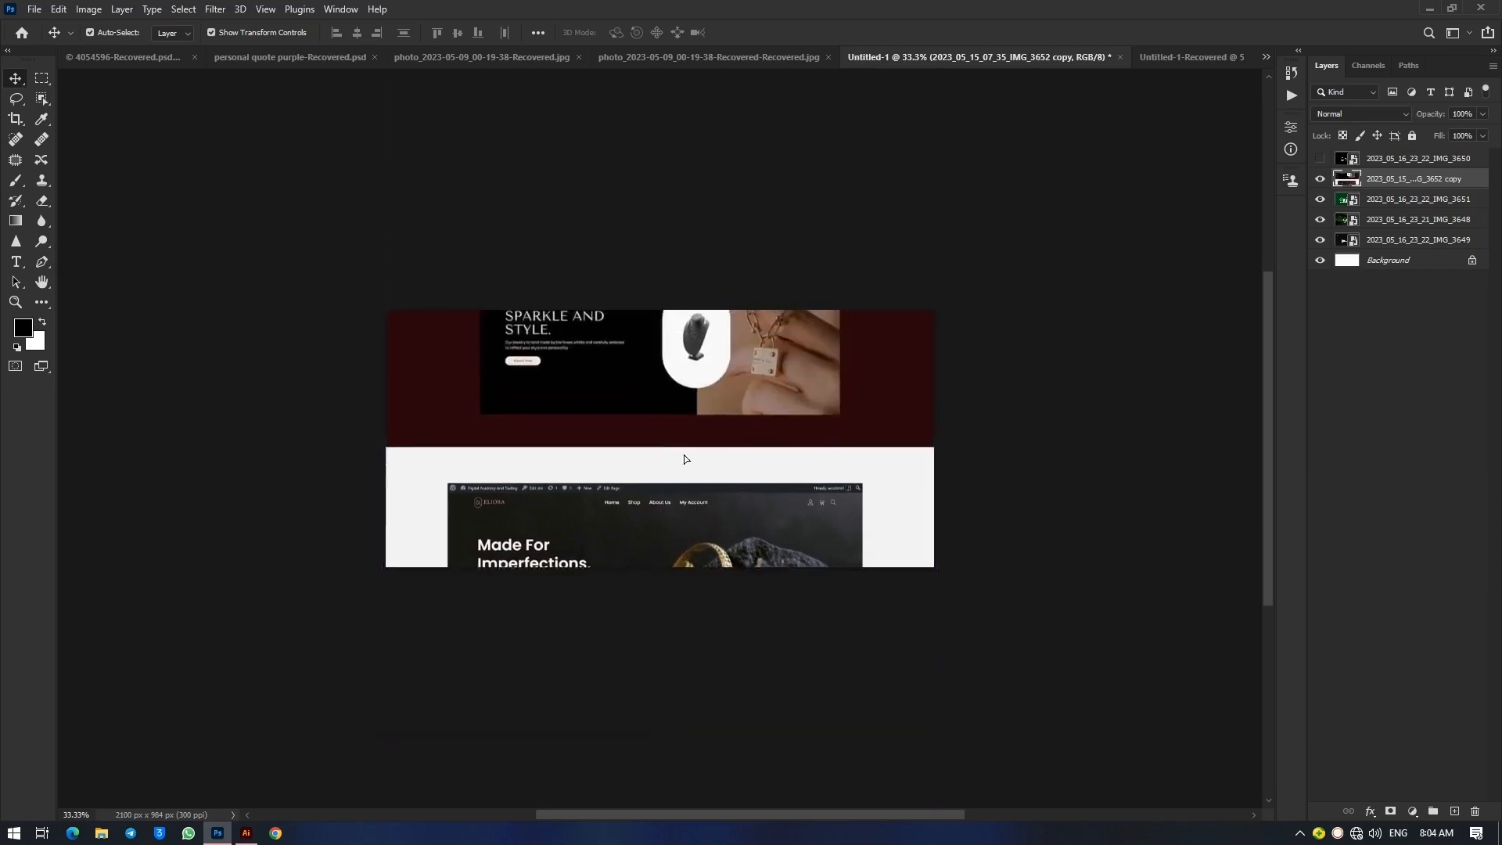
pyautogui.moveTo(684, 459); pyautogui.dragTo(704, 426)
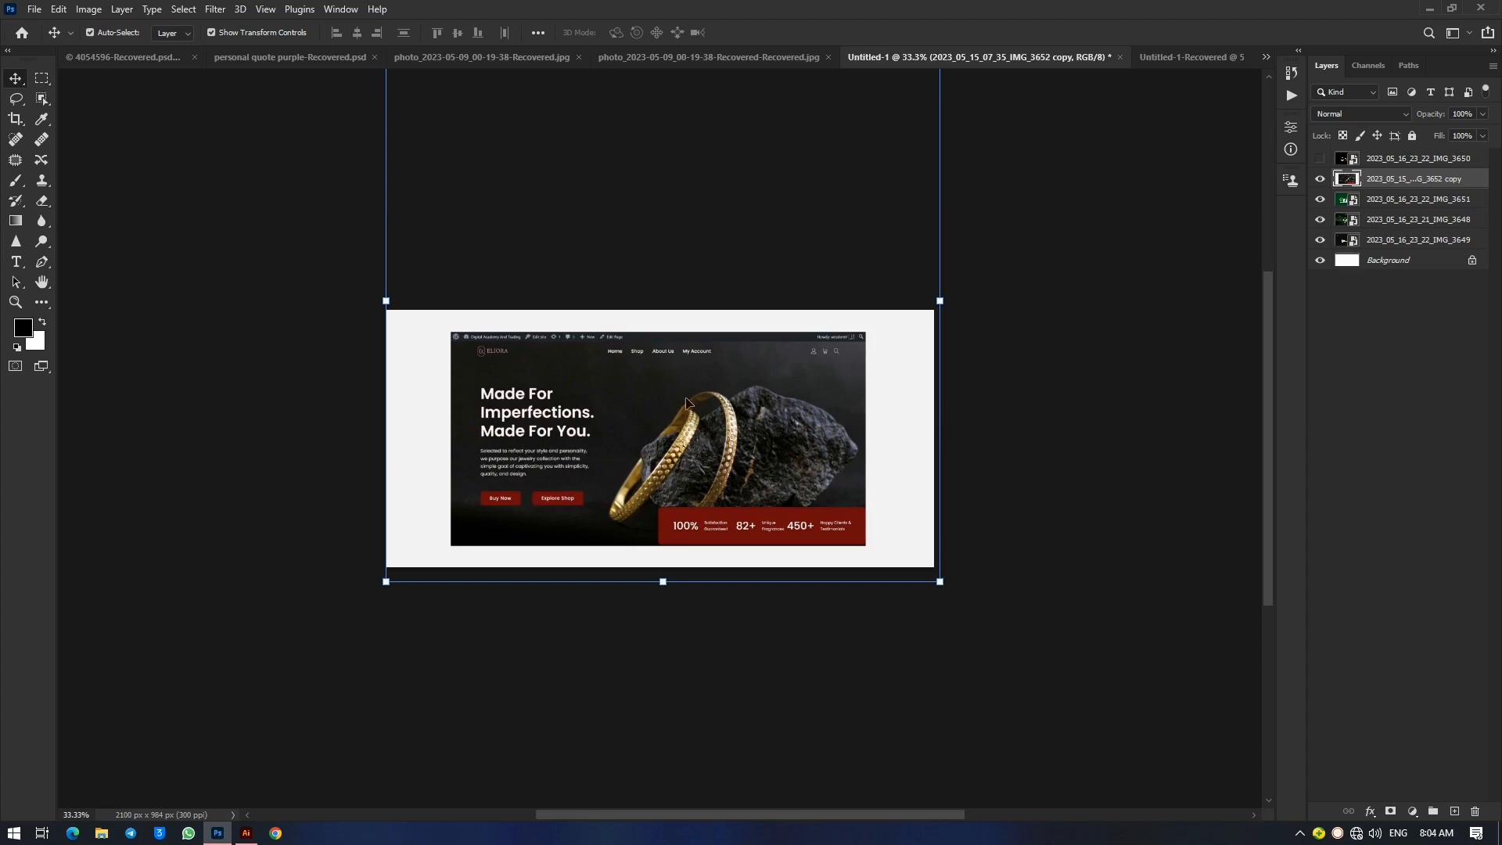
# Step: Bring back the jewelry website's BEFORE page, return to the redesign and nudge the image slightly down
pyautogui.moveTo(686, 398); pyautogui.dragTo(680, 568)
pyautogui.moveTo(668, 448); pyautogui.dragTo(673, 522)
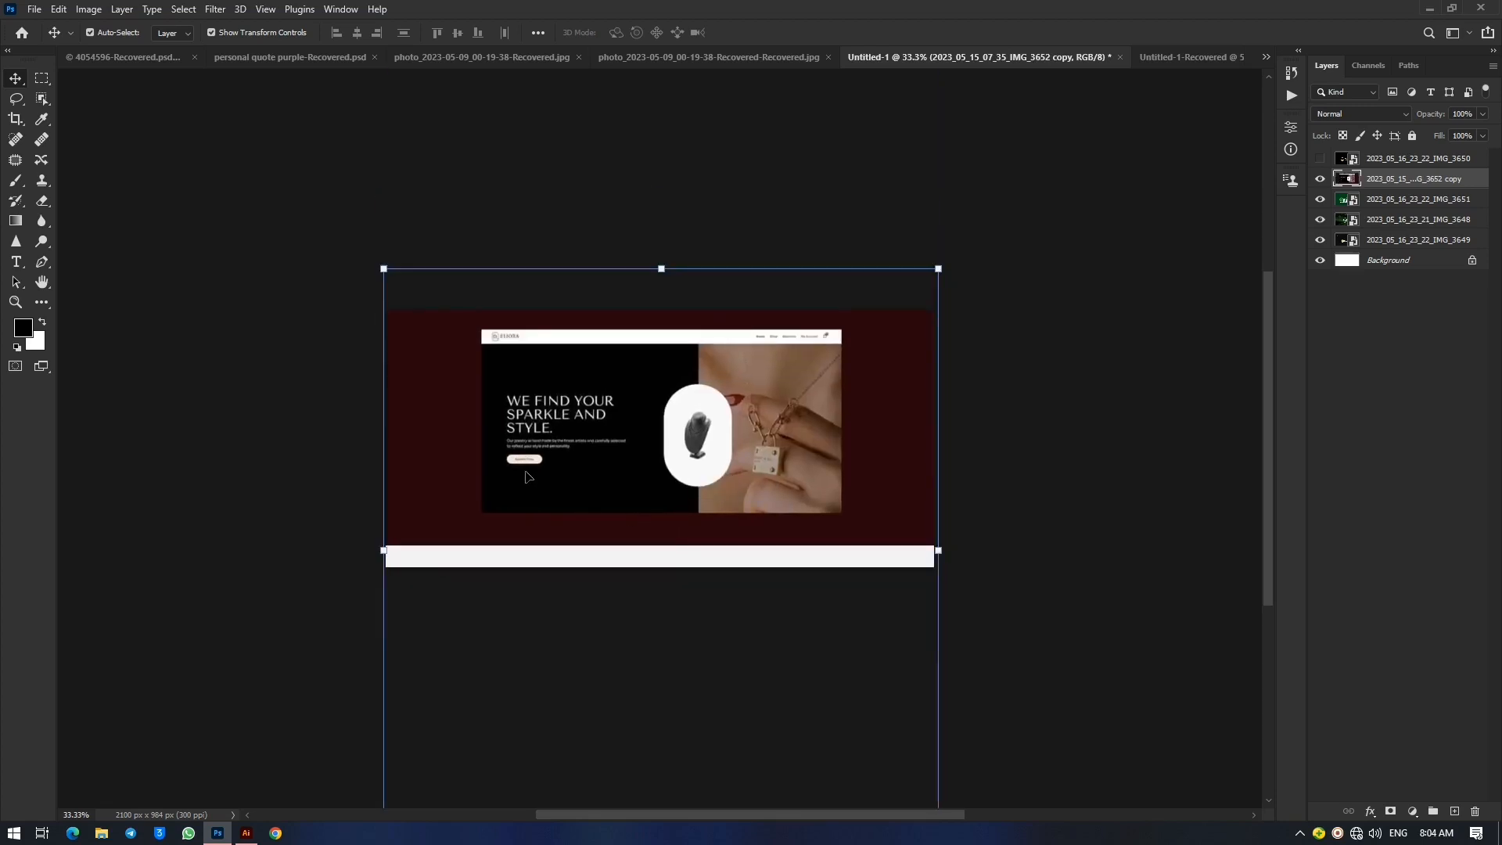
pyautogui.moveTo(766, 532); pyautogui.dragTo(761, 345)
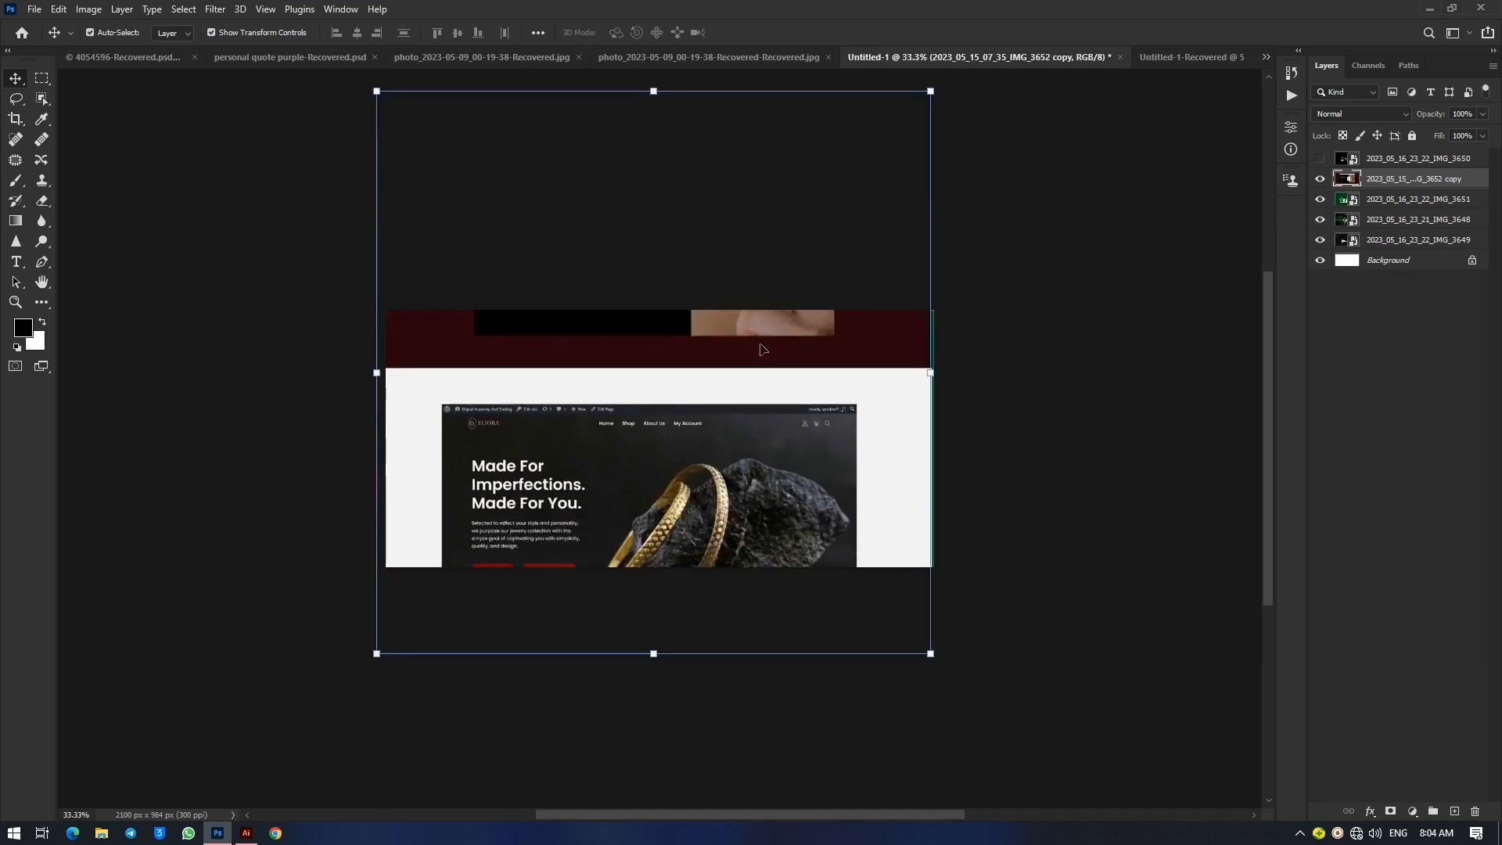
pyautogui.moveTo(764, 503); pyautogui.dragTo(750, 424)
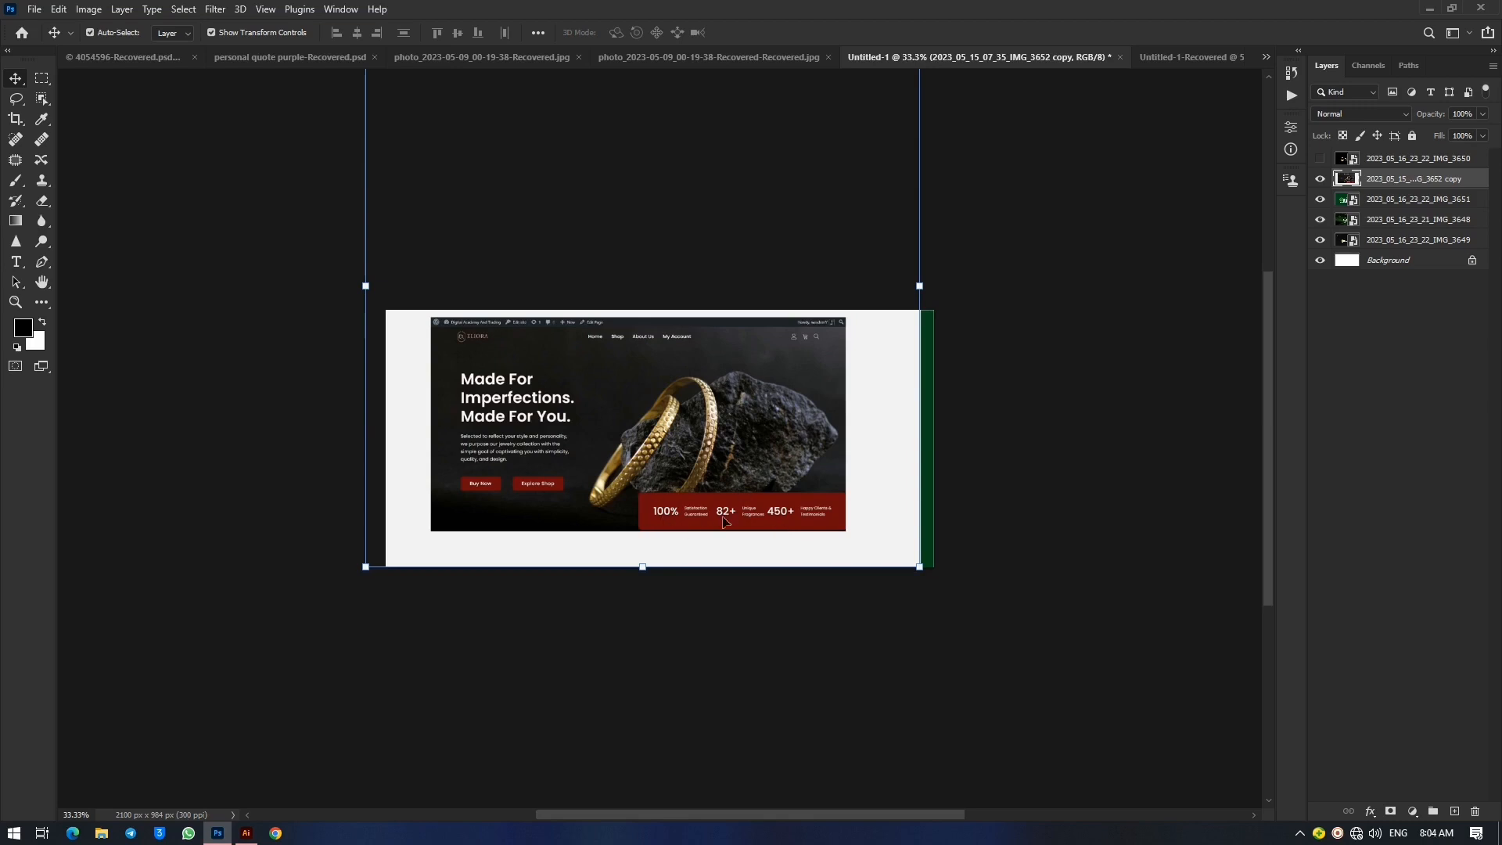
pyautogui.hotkey('shift', 'Down')
pyautogui.hotkey('shift', 'Down')
pyautogui.hotkey('shift', 'Down')
pyautogui.hotkey('shift', 'Down')
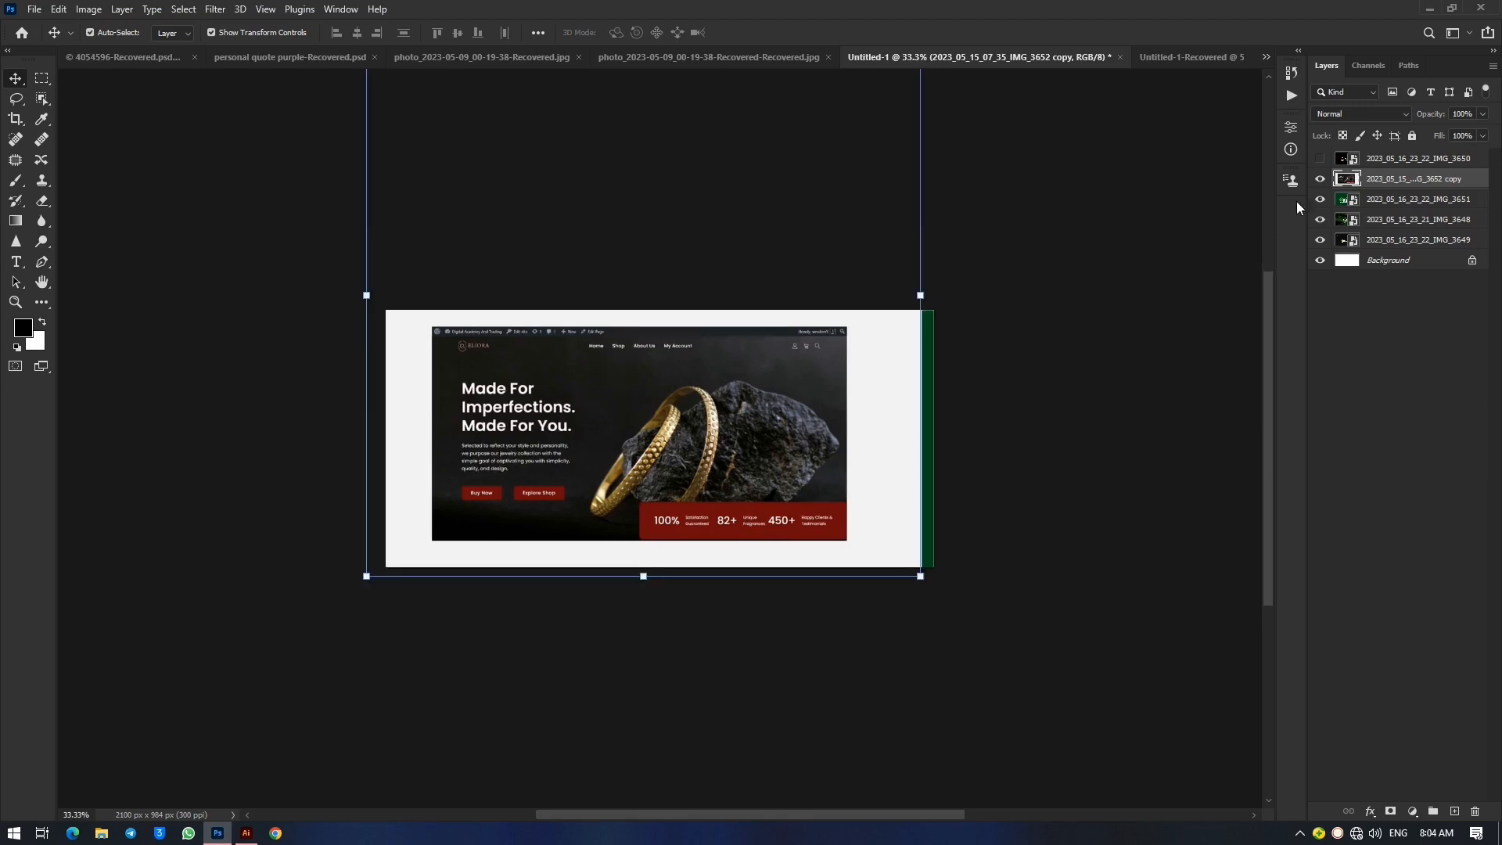
# Step: Show the Wesdemy layer again, compare its BEFORE and AFTER logos, and hide the layer
pyautogui.click(1321, 158)
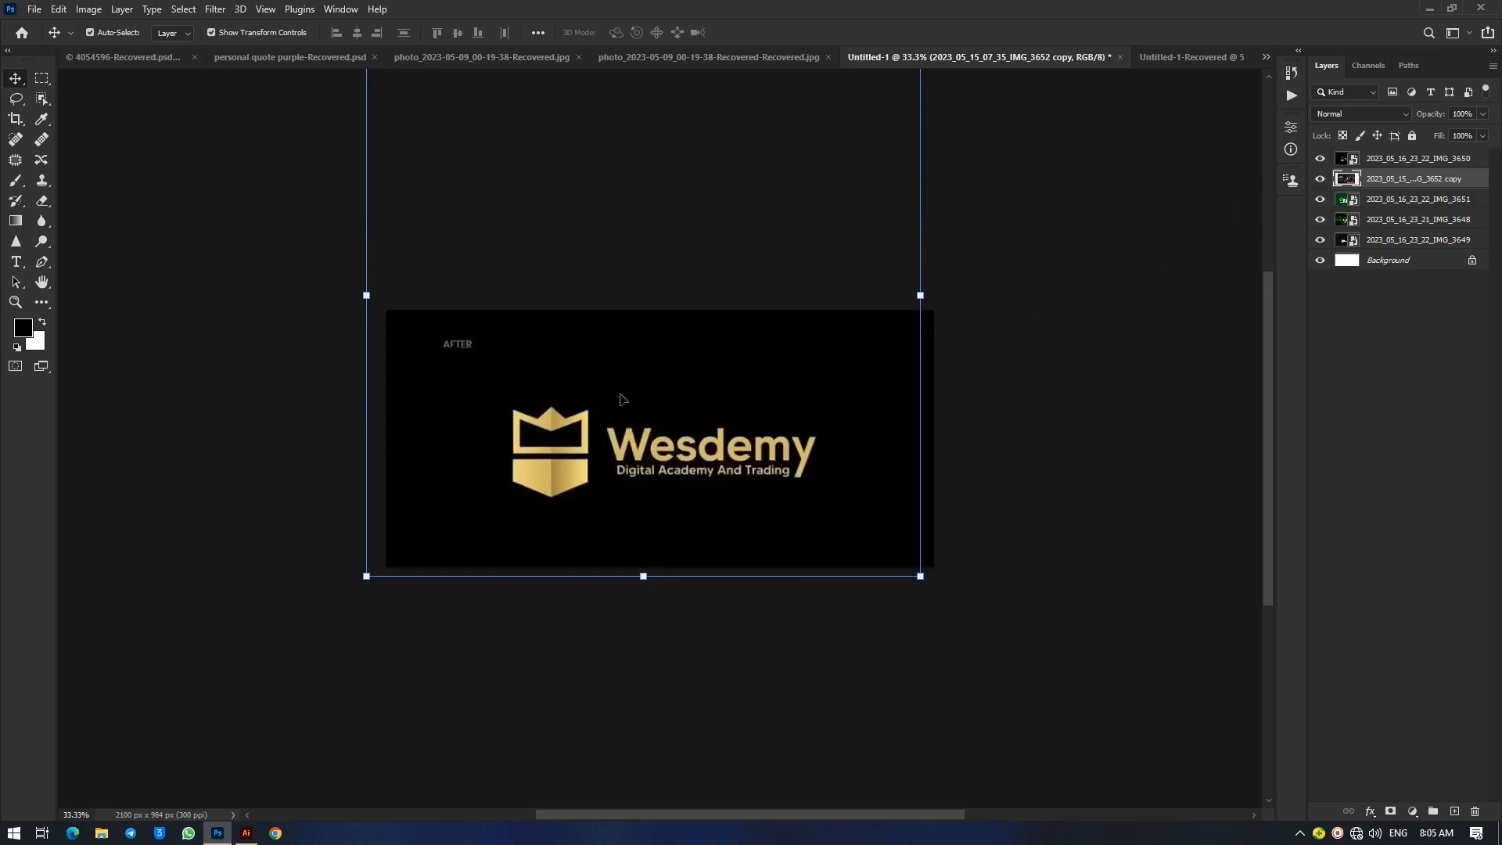
pyautogui.moveTo(685, 326); pyautogui.dragTo(702, 523)
pyautogui.moveTo(684, 397); pyautogui.dragTo(673, 501)
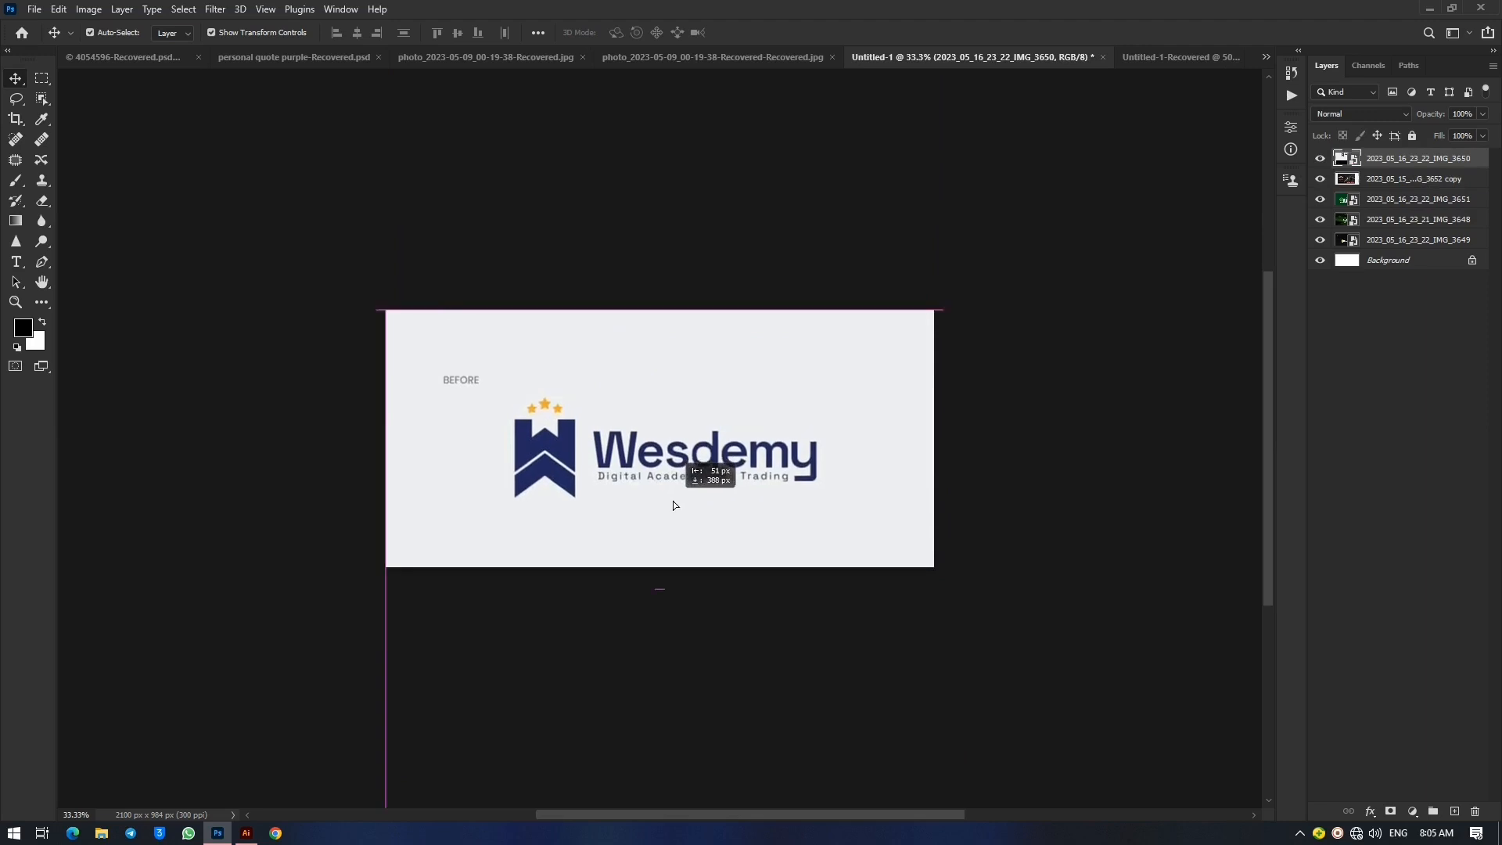
pyautogui.moveTo(753, 524); pyautogui.dragTo(740, 382)
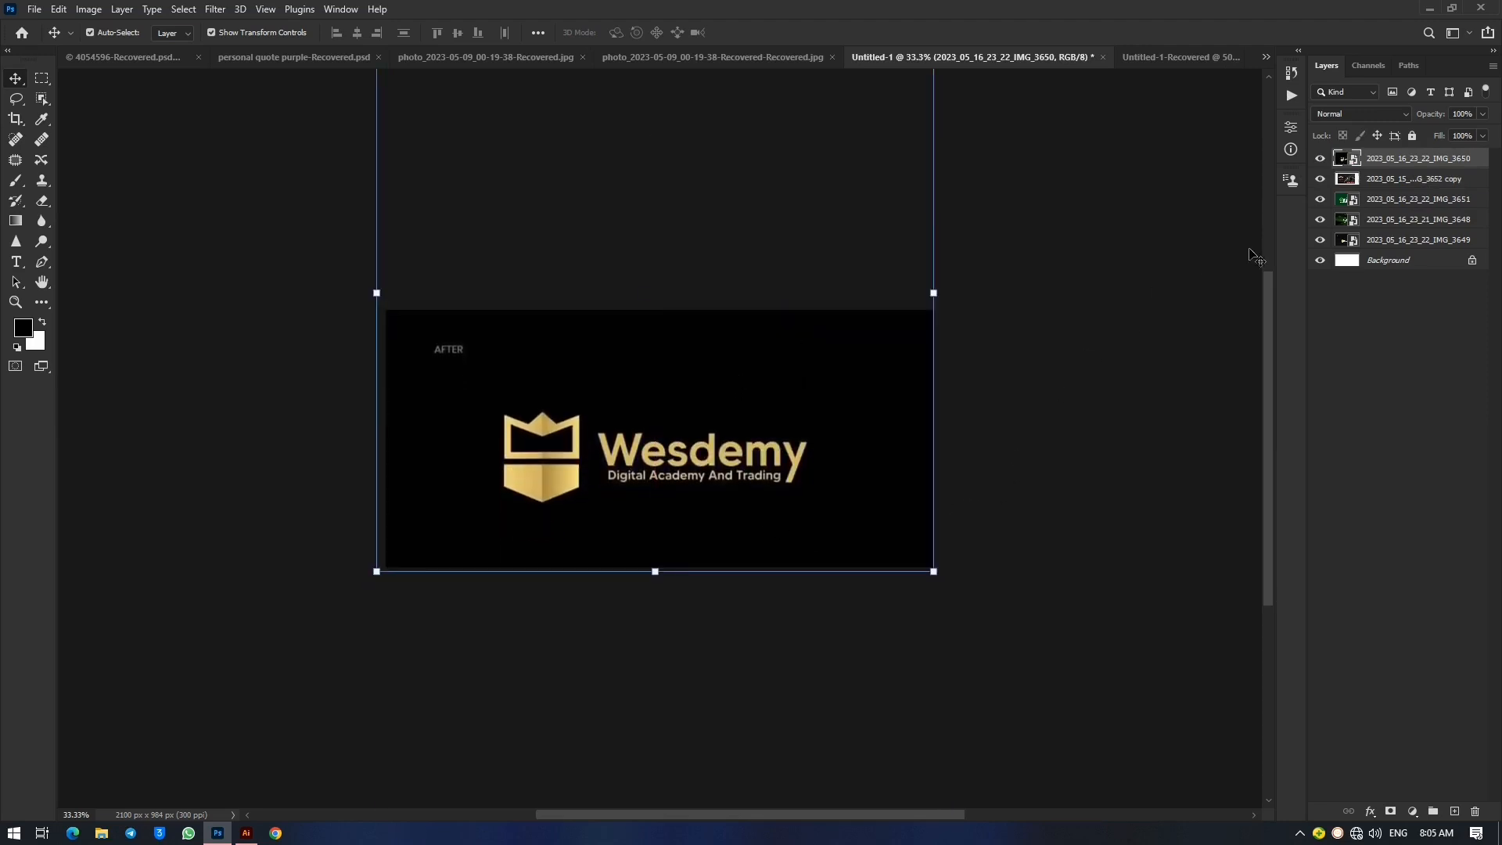
pyautogui.click(1320, 158)
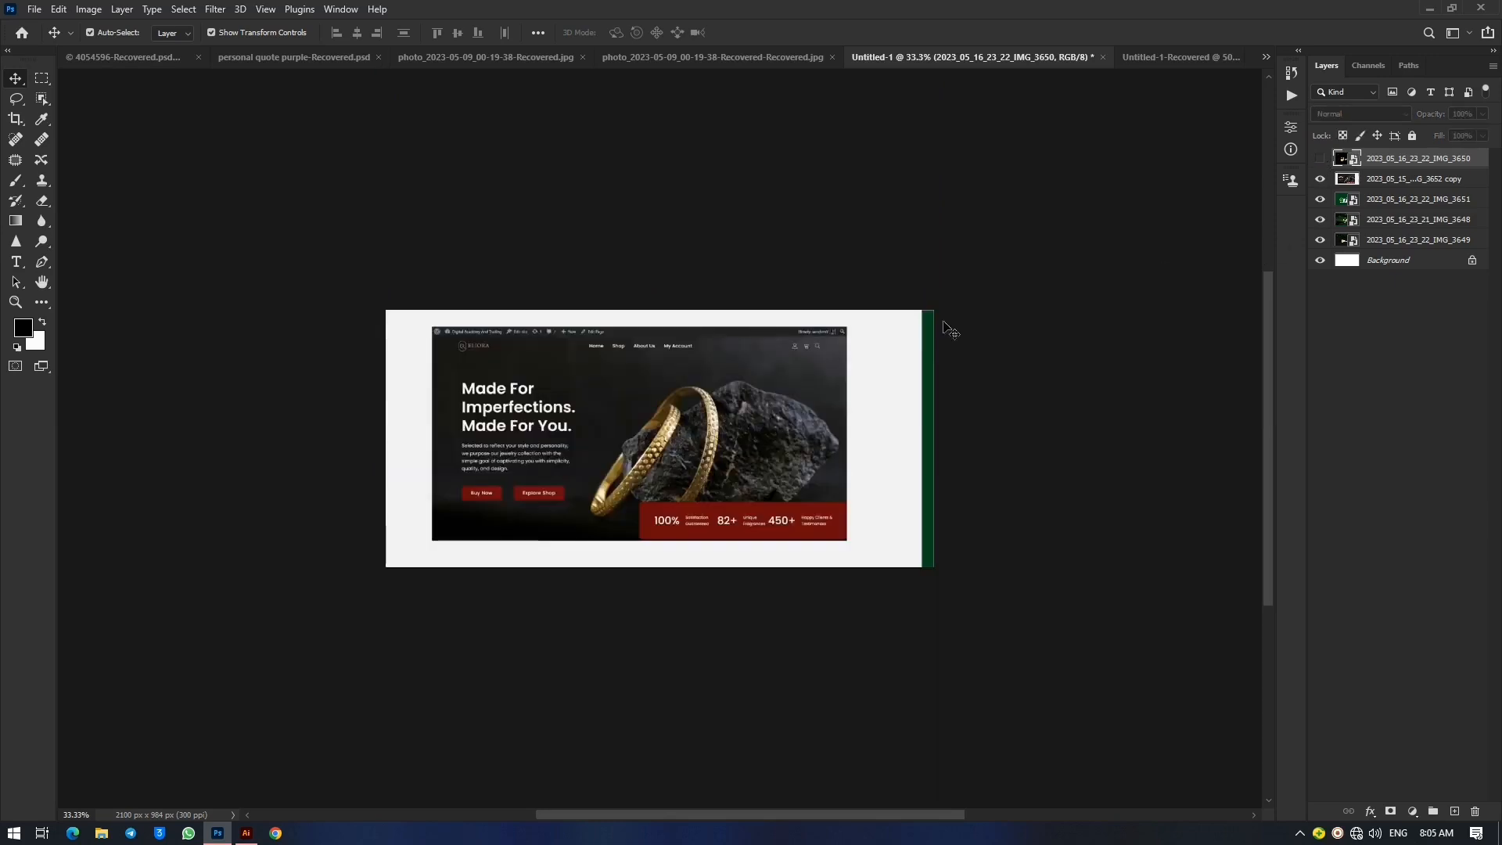
# Step: Reposition the jewelry website image so the redesign covers the full canvas, and hide its layer
pyautogui.moveTo(817, 438); pyautogui.dragTo(765, 331)
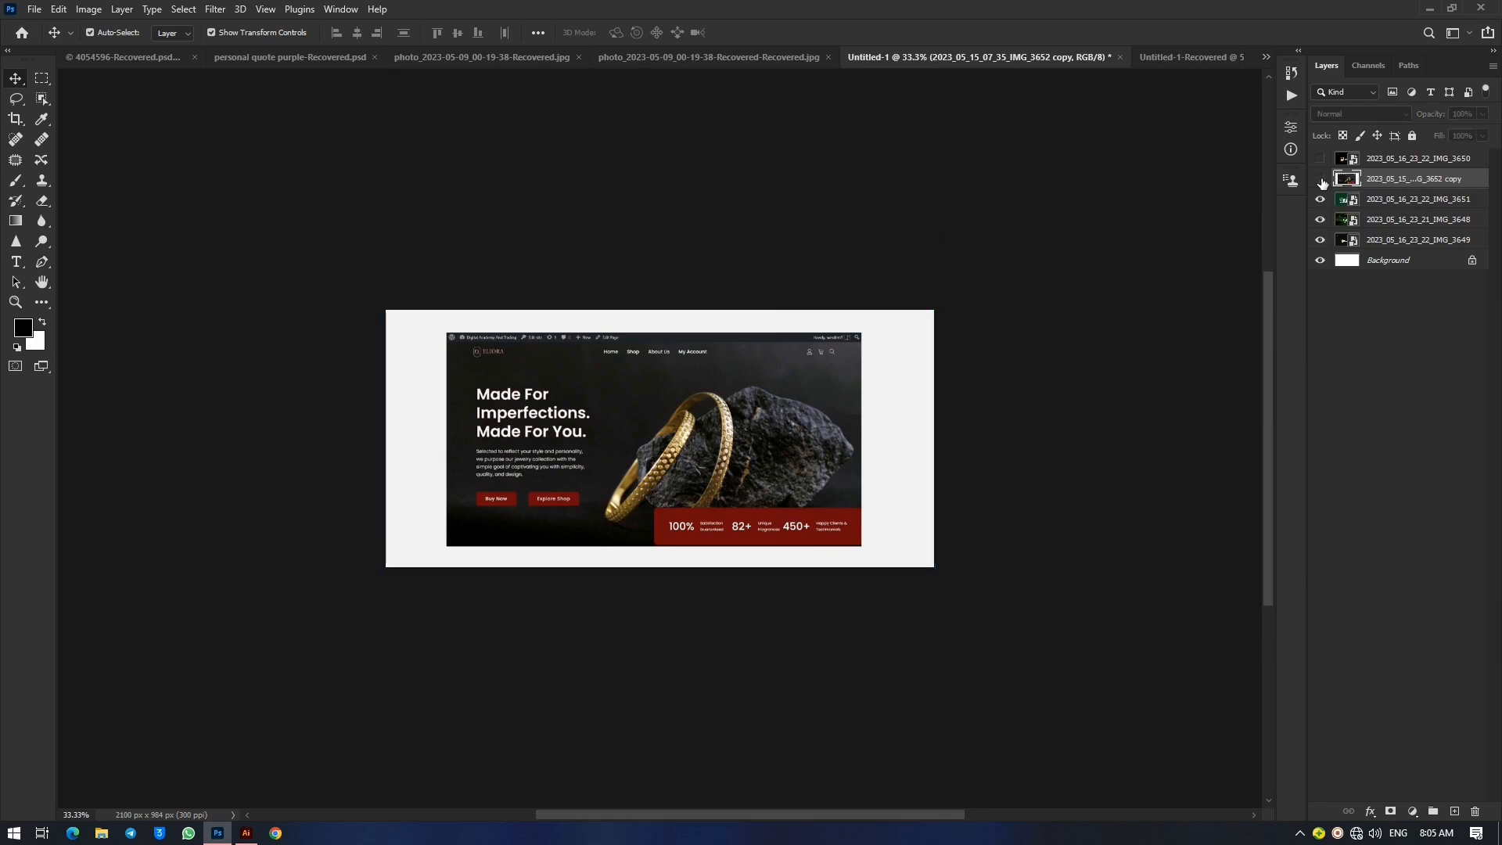
pyautogui.click(1322, 179)
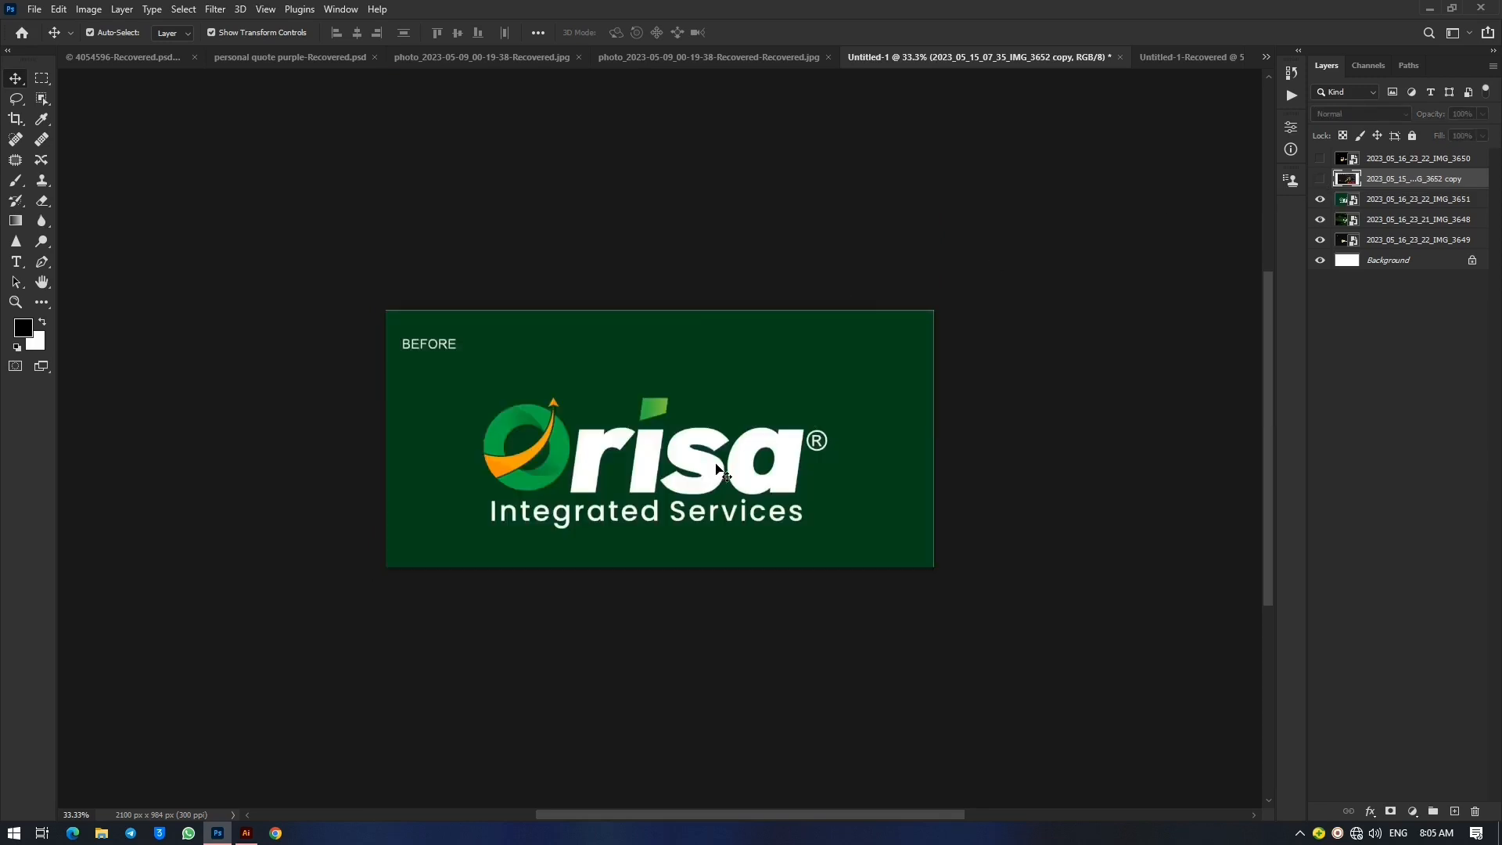
# Step: Select the Orisa image and align its BEFORE half with the canvas's upper-left corner
pyautogui.moveTo(716, 473); pyautogui.dragTo(714, 462)
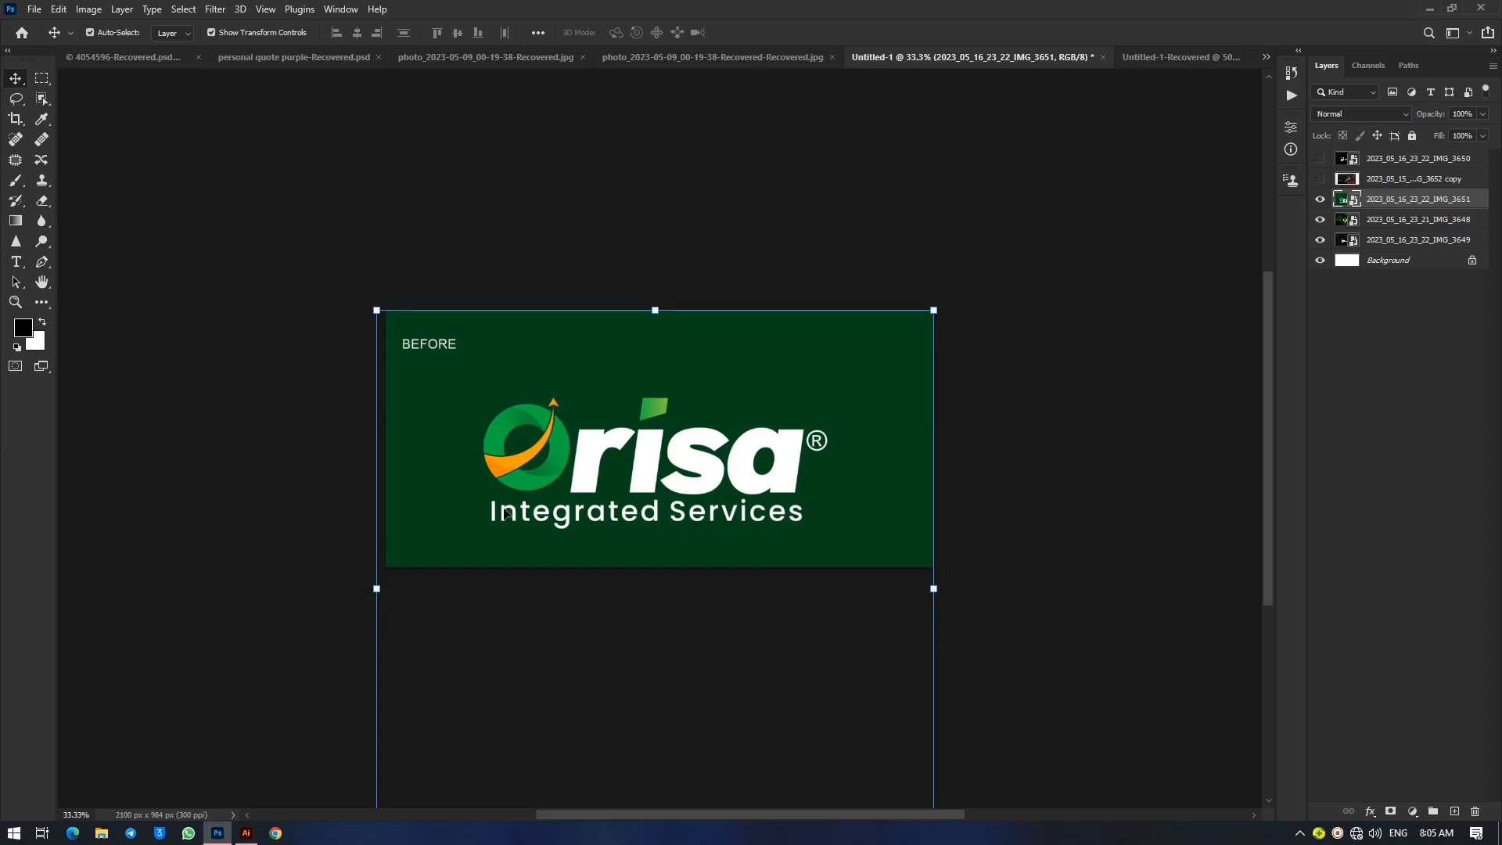
pyautogui.moveTo(479, 467); pyautogui.dragTo(522, 472)
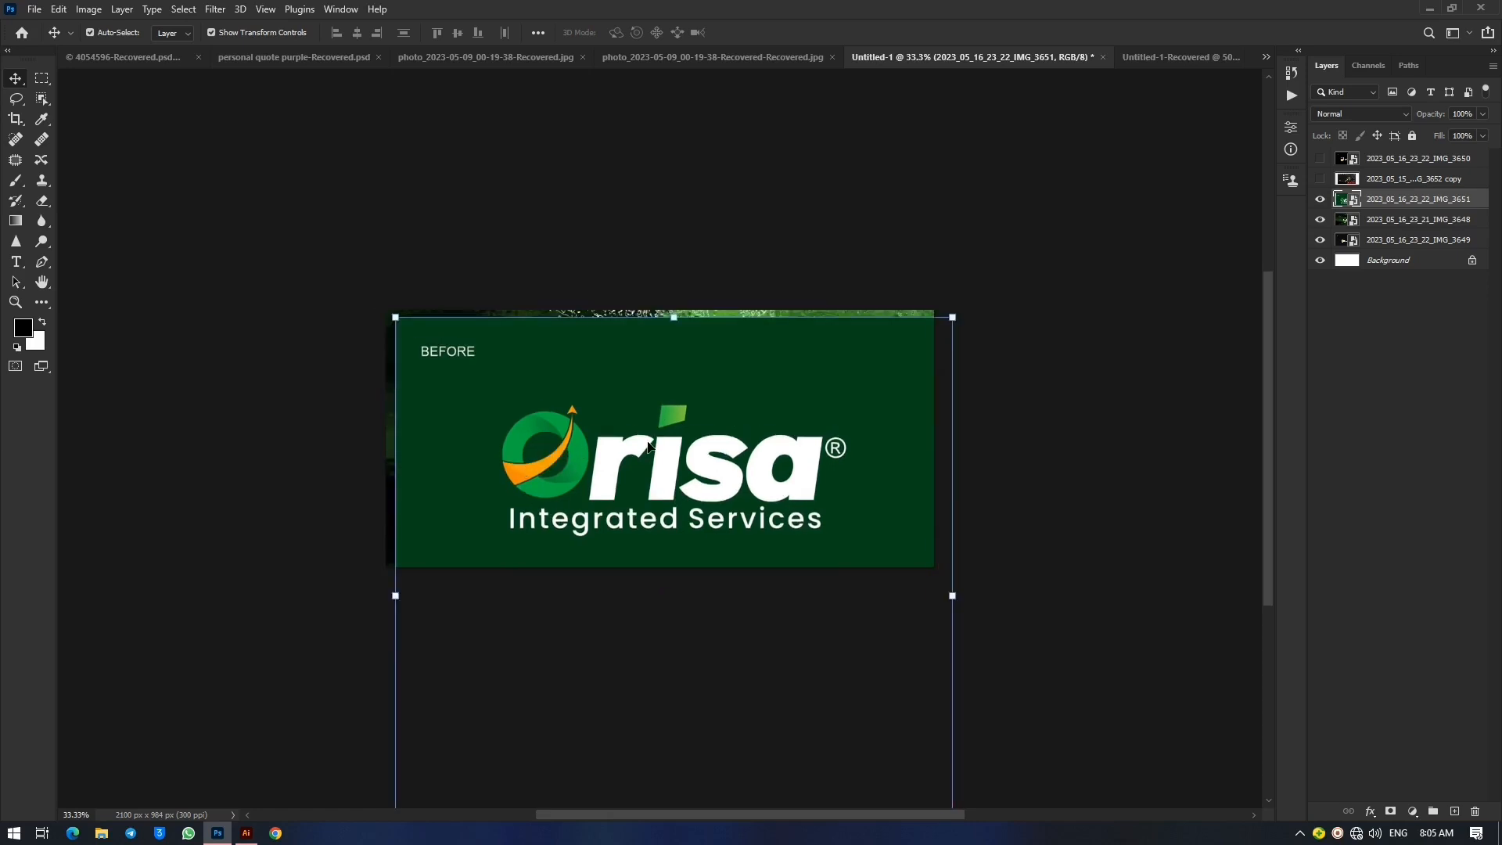
pyautogui.moveTo(649, 445); pyautogui.dragTo(636, 433)
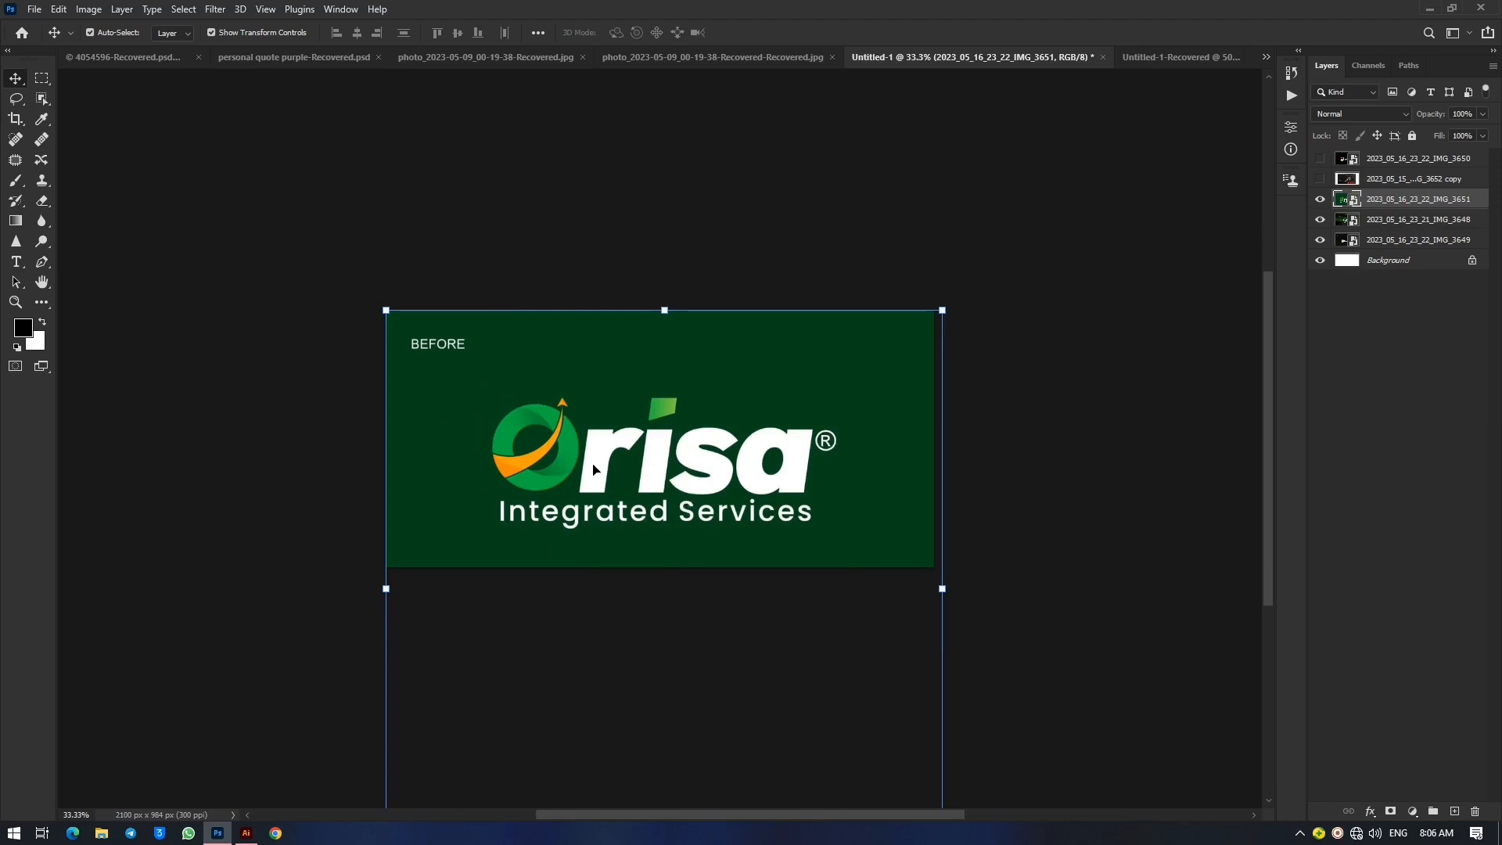
pyautogui.press('ctrl')
# Step: Move the Orisa image up to its blue and orange AFTER logo, and hide its layer to reveal the Ewa Herbals image
pyautogui.moveTo(735, 530); pyautogui.dragTo(733, 436)
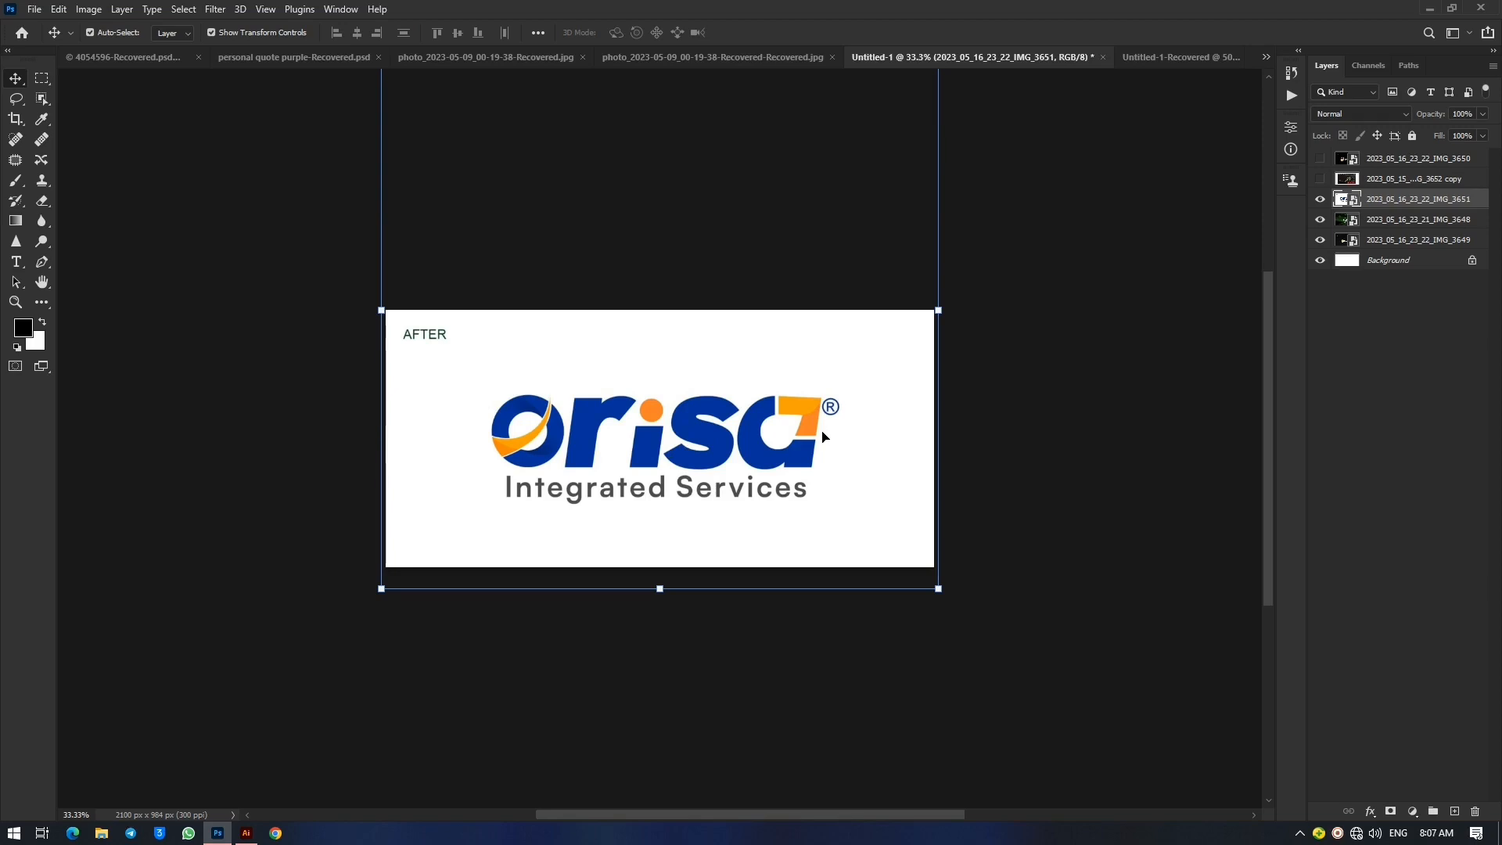
pyautogui.moveTo(647, 378); pyautogui.dragTo(687, 248)
pyautogui.moveTo(704, 452); pyautogui.dragTo(705, 426)
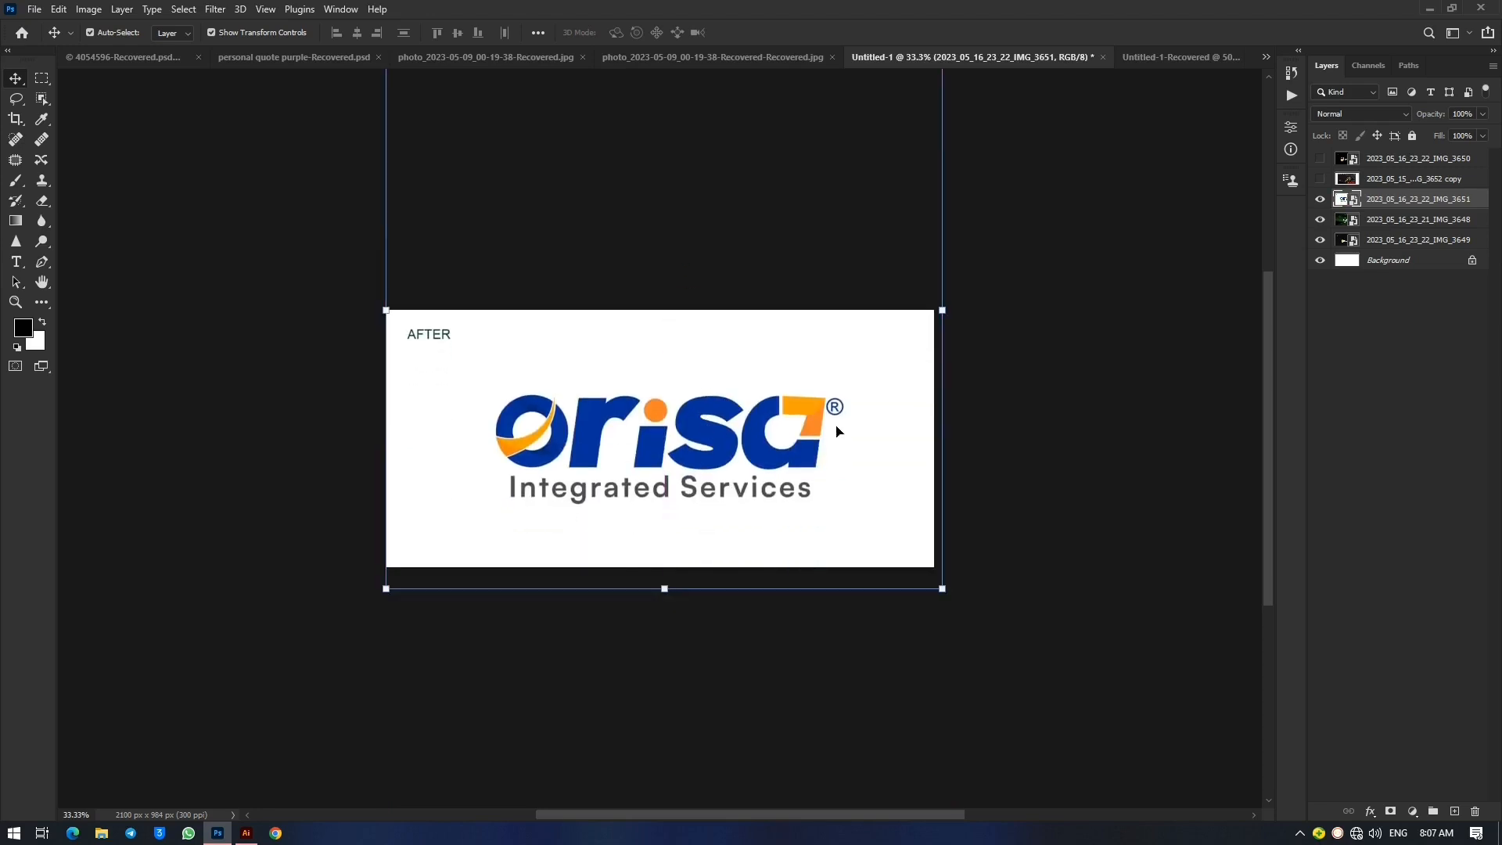
pyautogui.click(1320, 200)
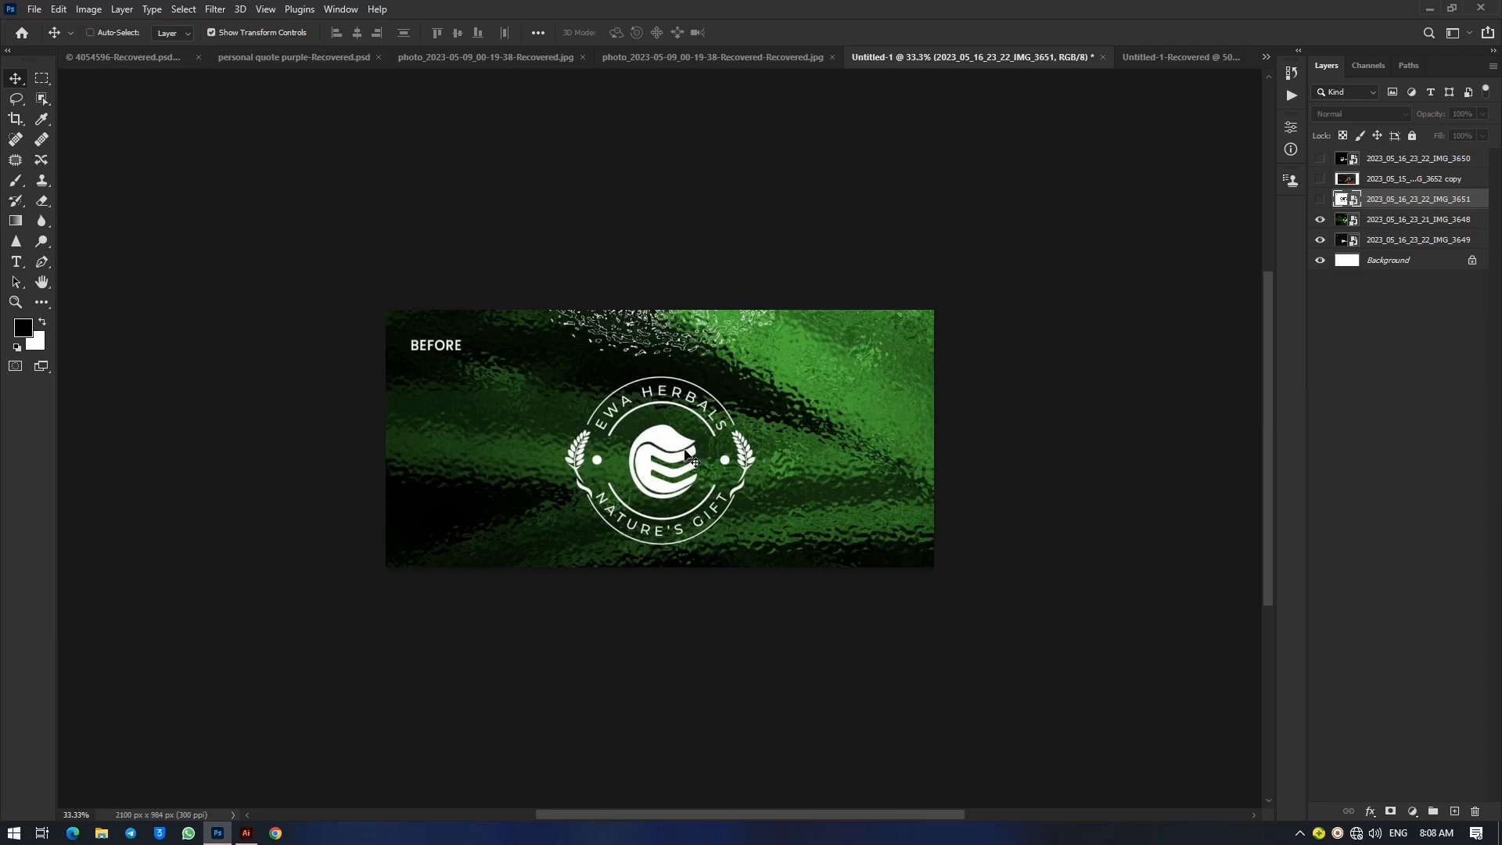
pyautogui.hotkey('ctrl', '+')
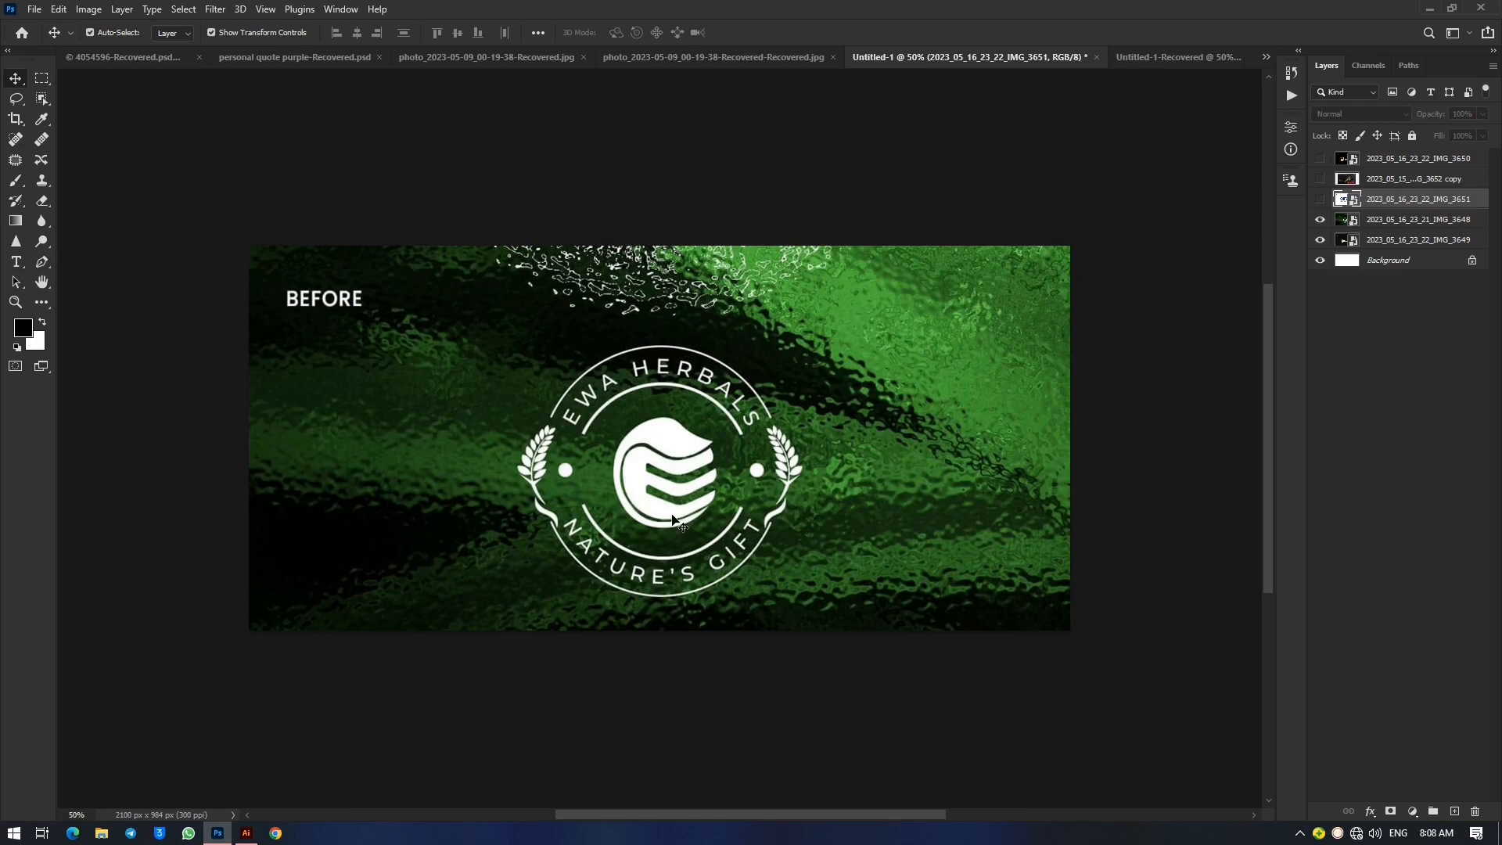
# Step: Move the Ewa Herbals image up until its green AFTER logo fills the canvas, dismiss the cleanup notification, and hide the image's layer
pyautogui.moveTo(672, 517); pyautogui.dragTo(673, 302)
pyautogui.moveTo(678, 488); pyautogui.dragTo(678, 402)
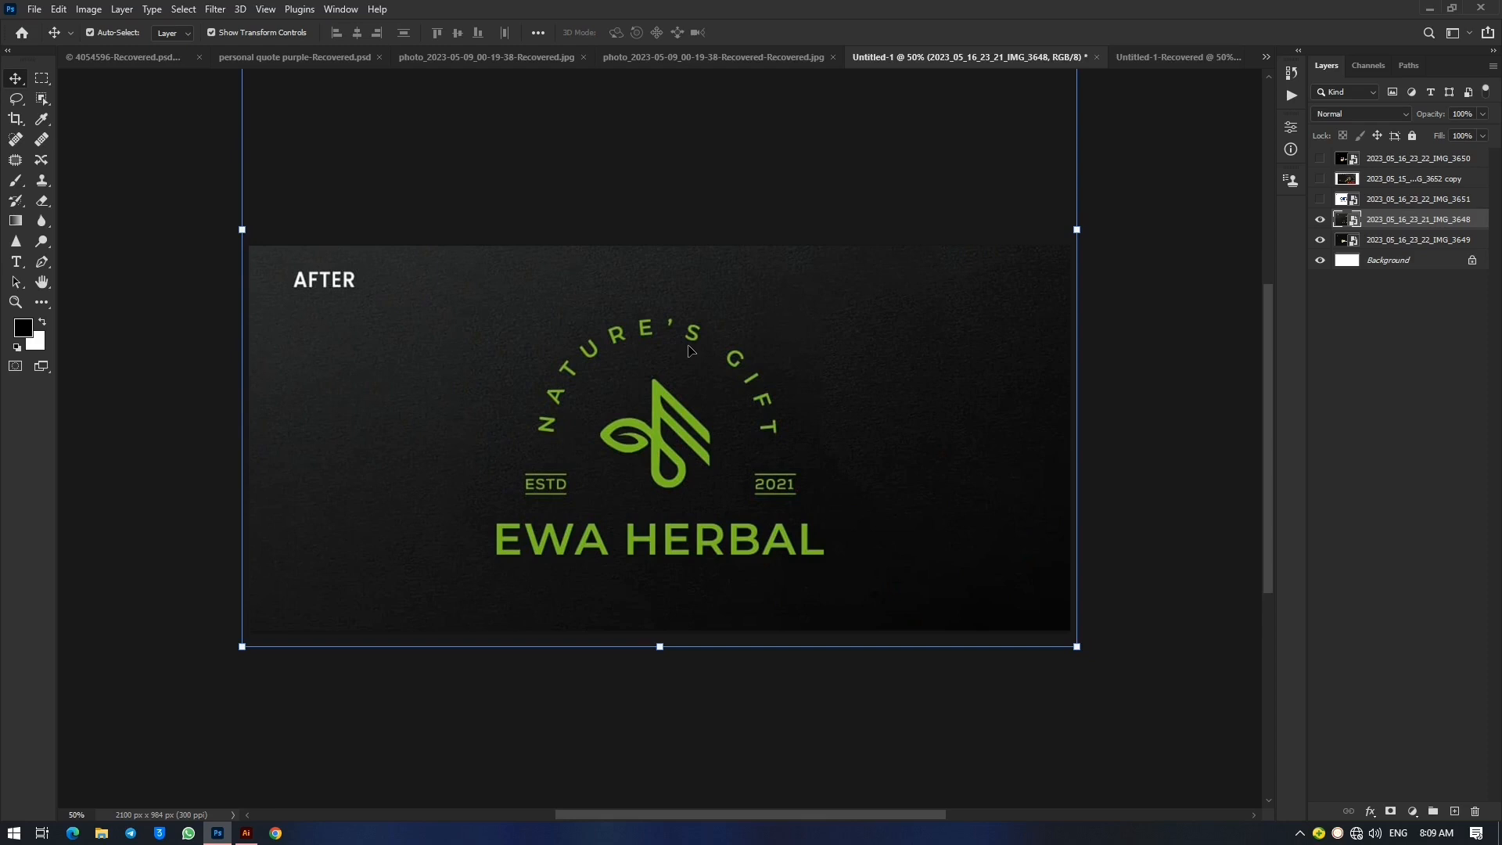
pyautogui.moveTo(702, 338); pyautogui.dragTo(702, 397)
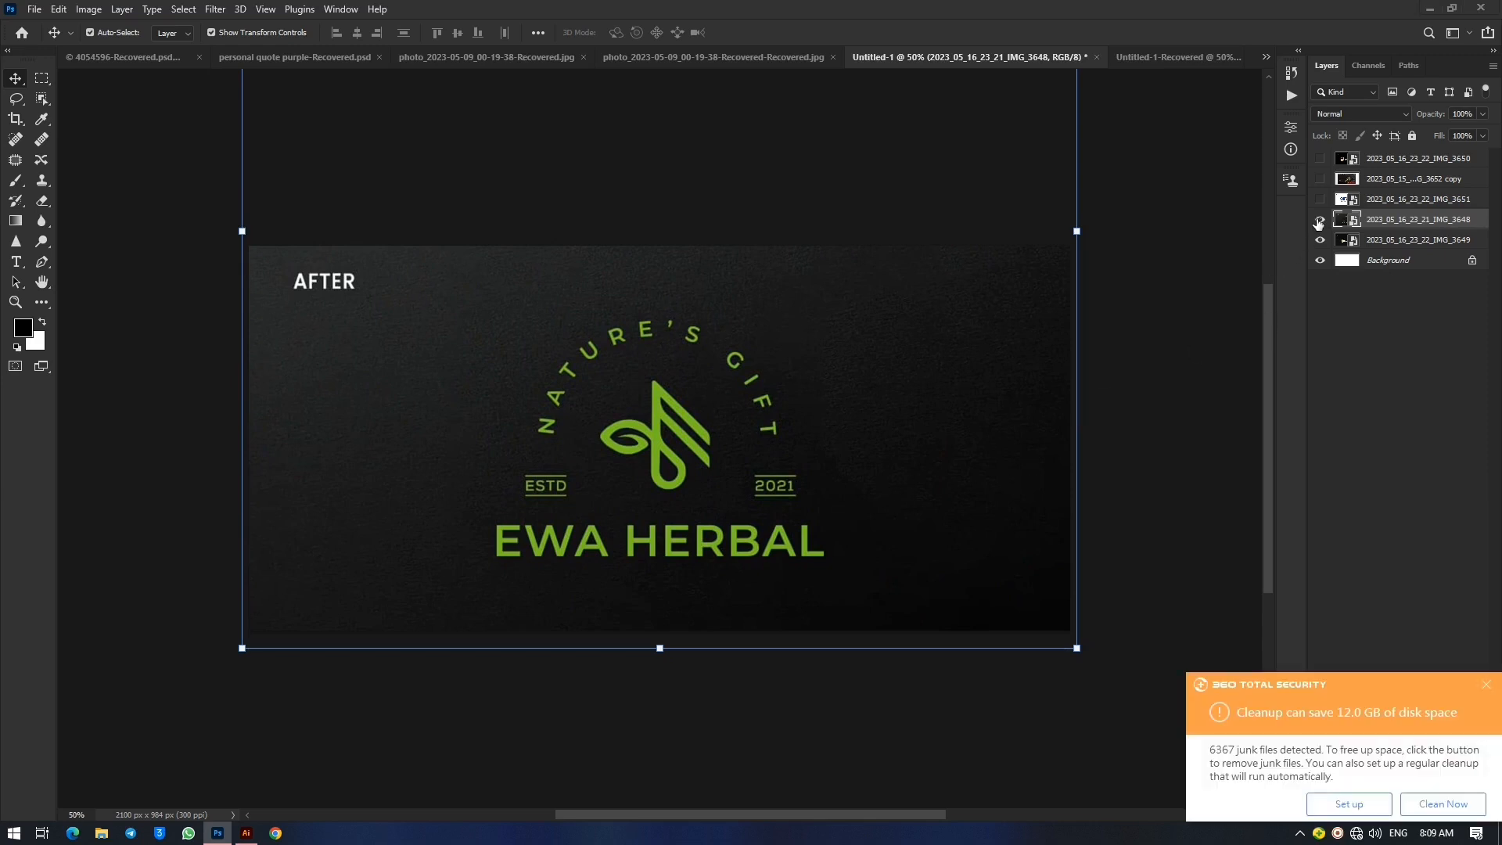
pyautogui.click(1489, 685)
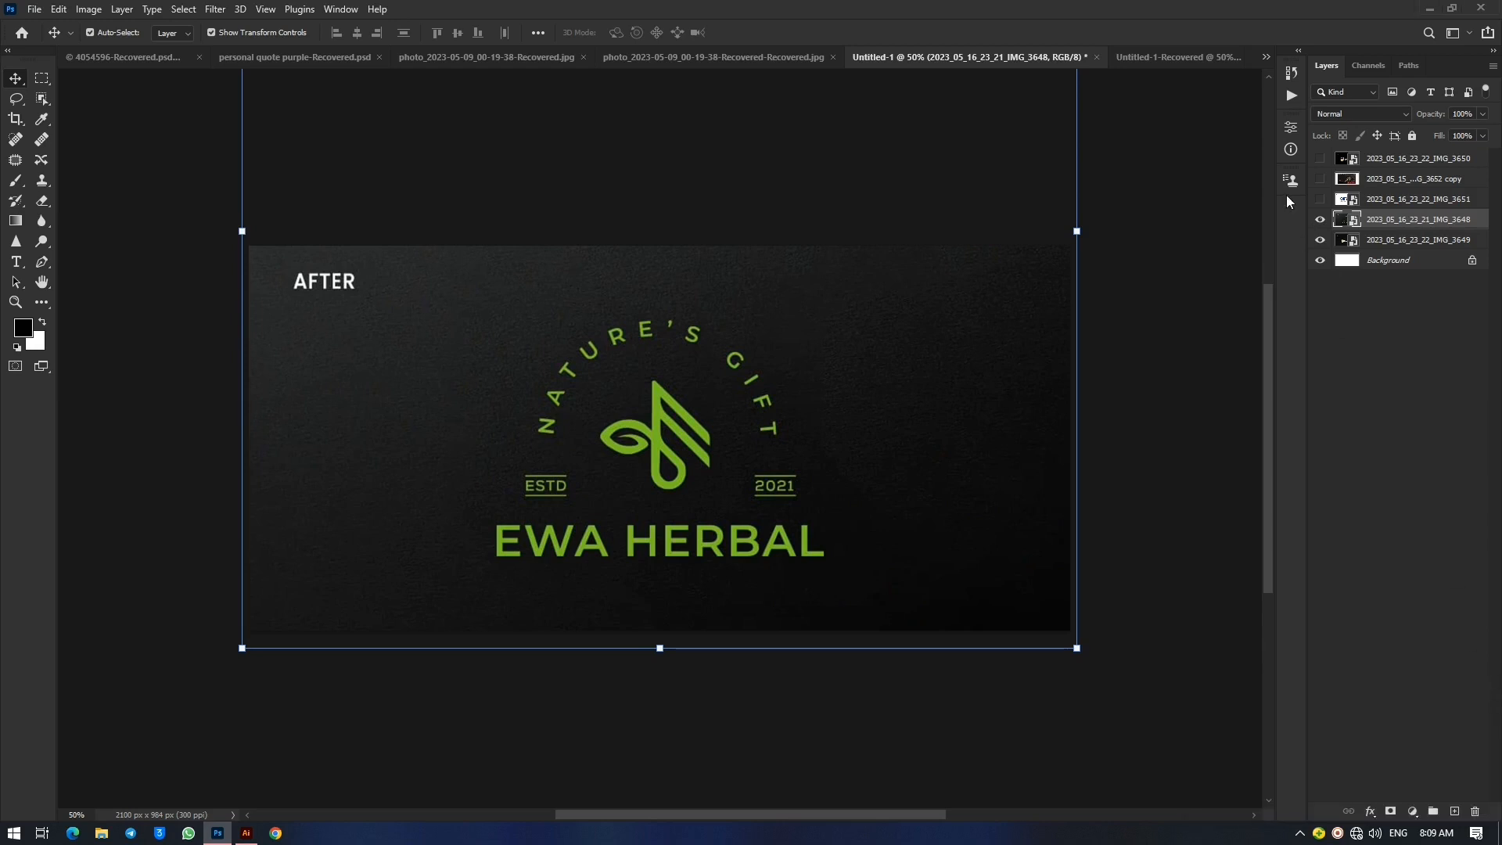
pyautogui.click(1320, 219)
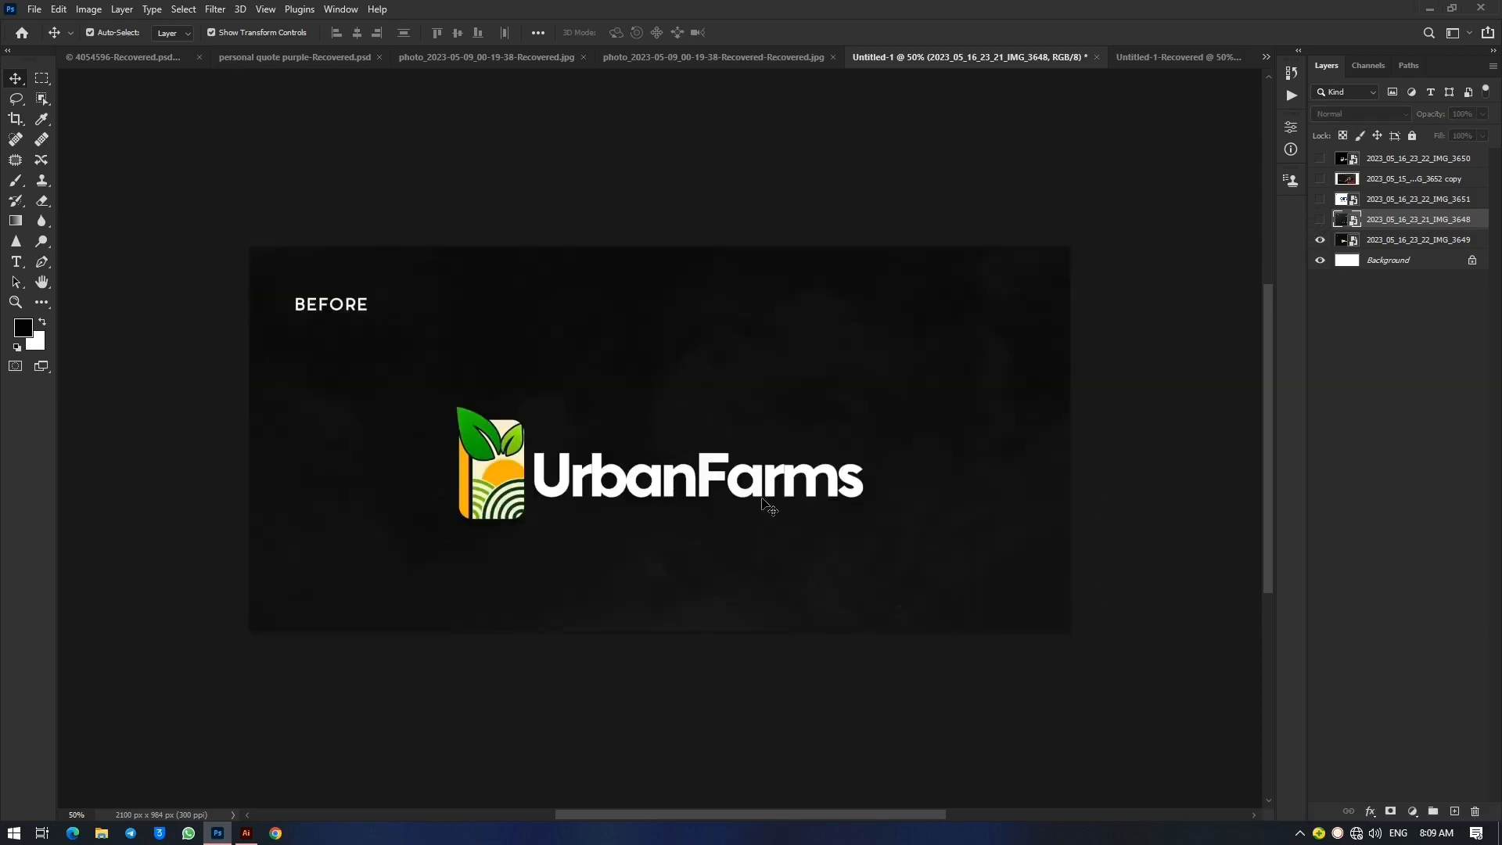
# Step: Compare the UrbanFarms logos by sliding the image up to its AFTER half and back down to its BEFORE half
pyautogui.moveTo(760, 496); pyautogui.dragTo(763, 478)
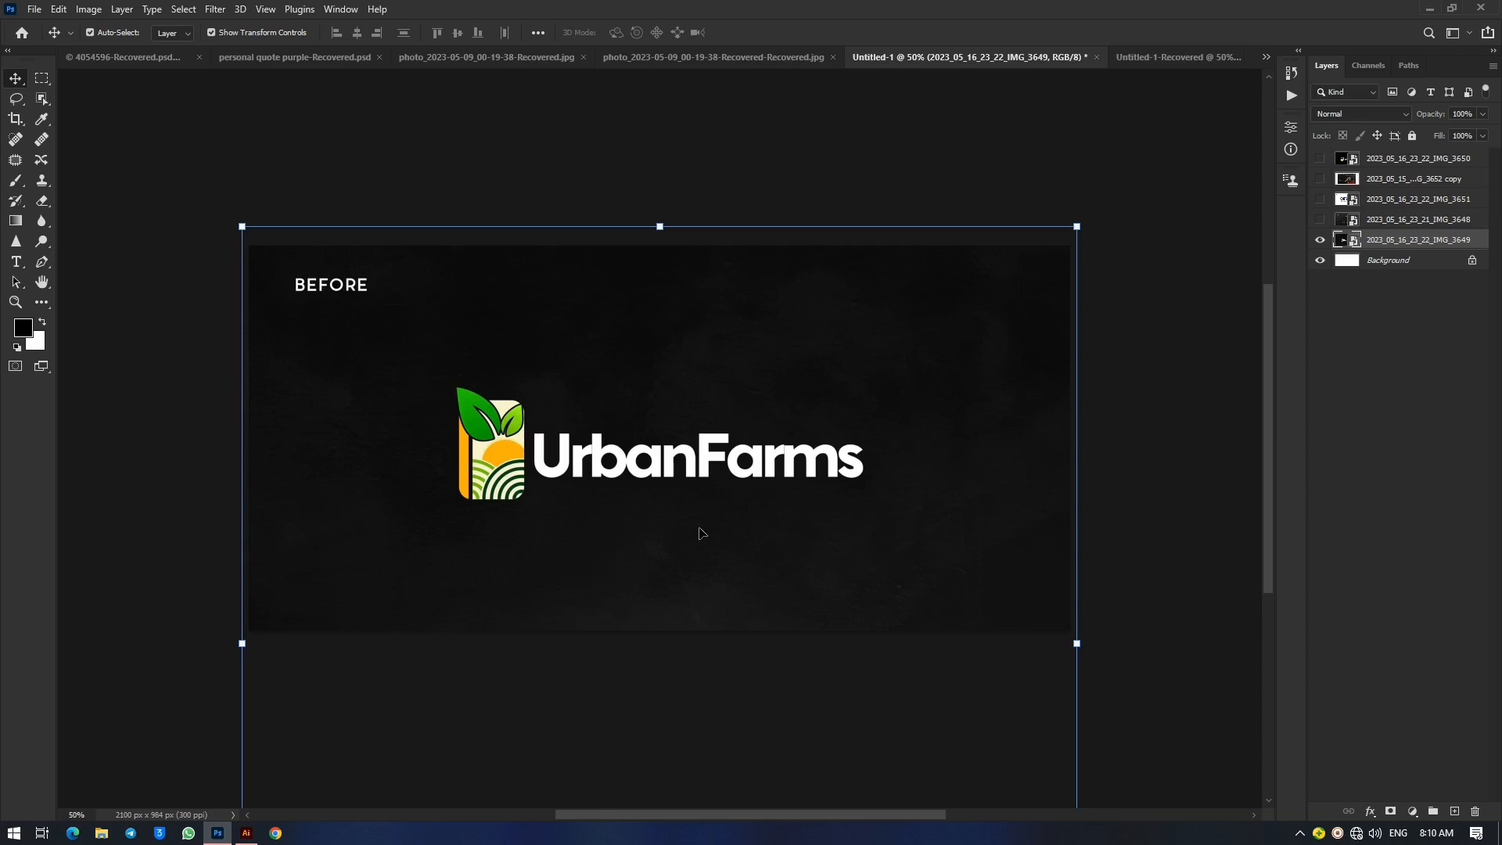
pyautogui.moveTo(702, 530); pyautogui.dragTo(706, 387)
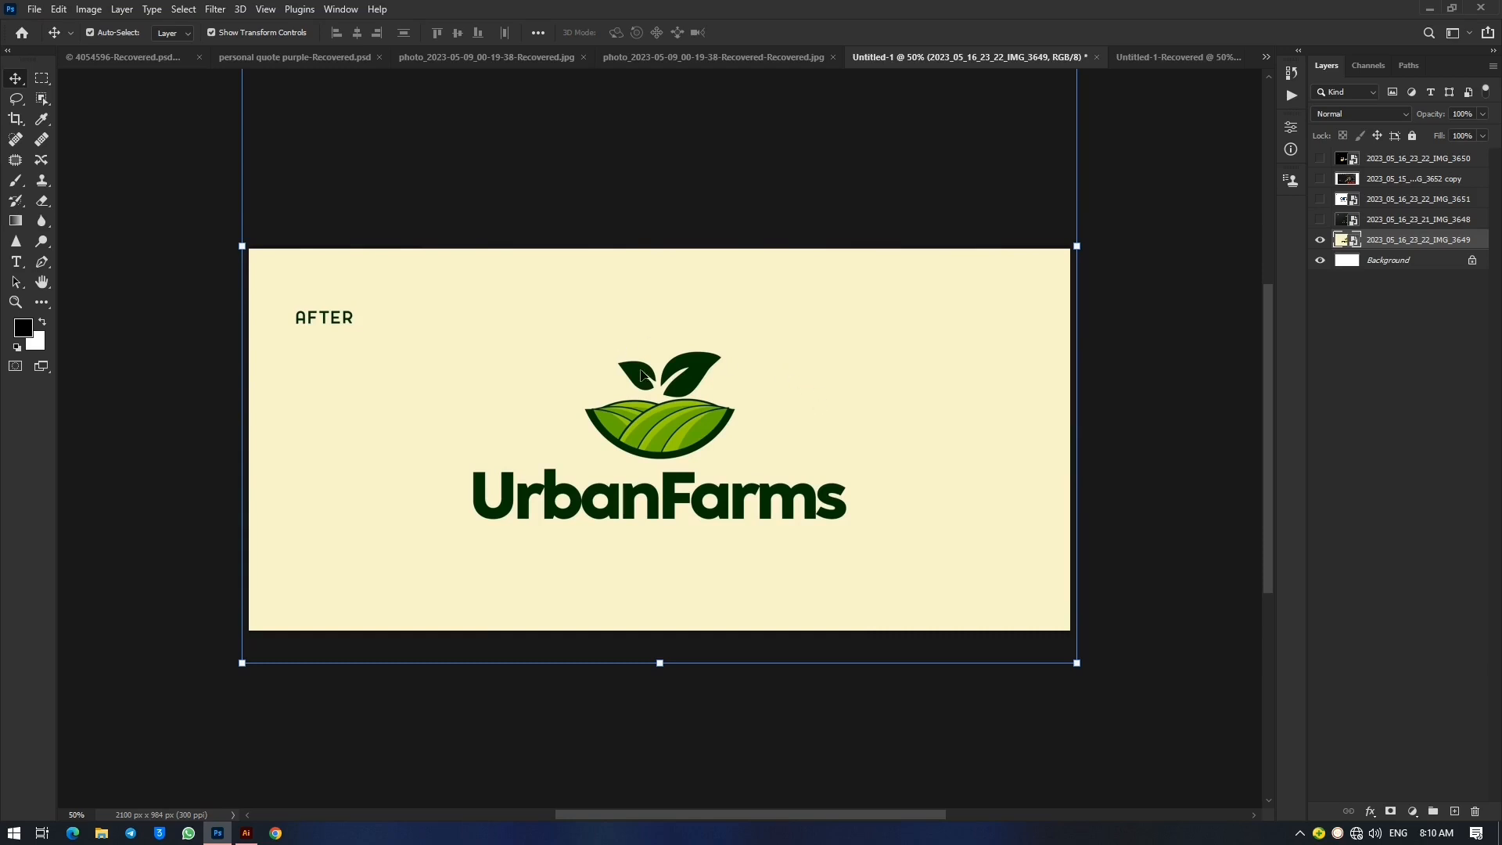
pyautogui.moveTo(758, 341); pyautogui.dragTo(765, 580)
pyautogui.moveTo(723, 366); pyautogui.dragTo(722, 432)
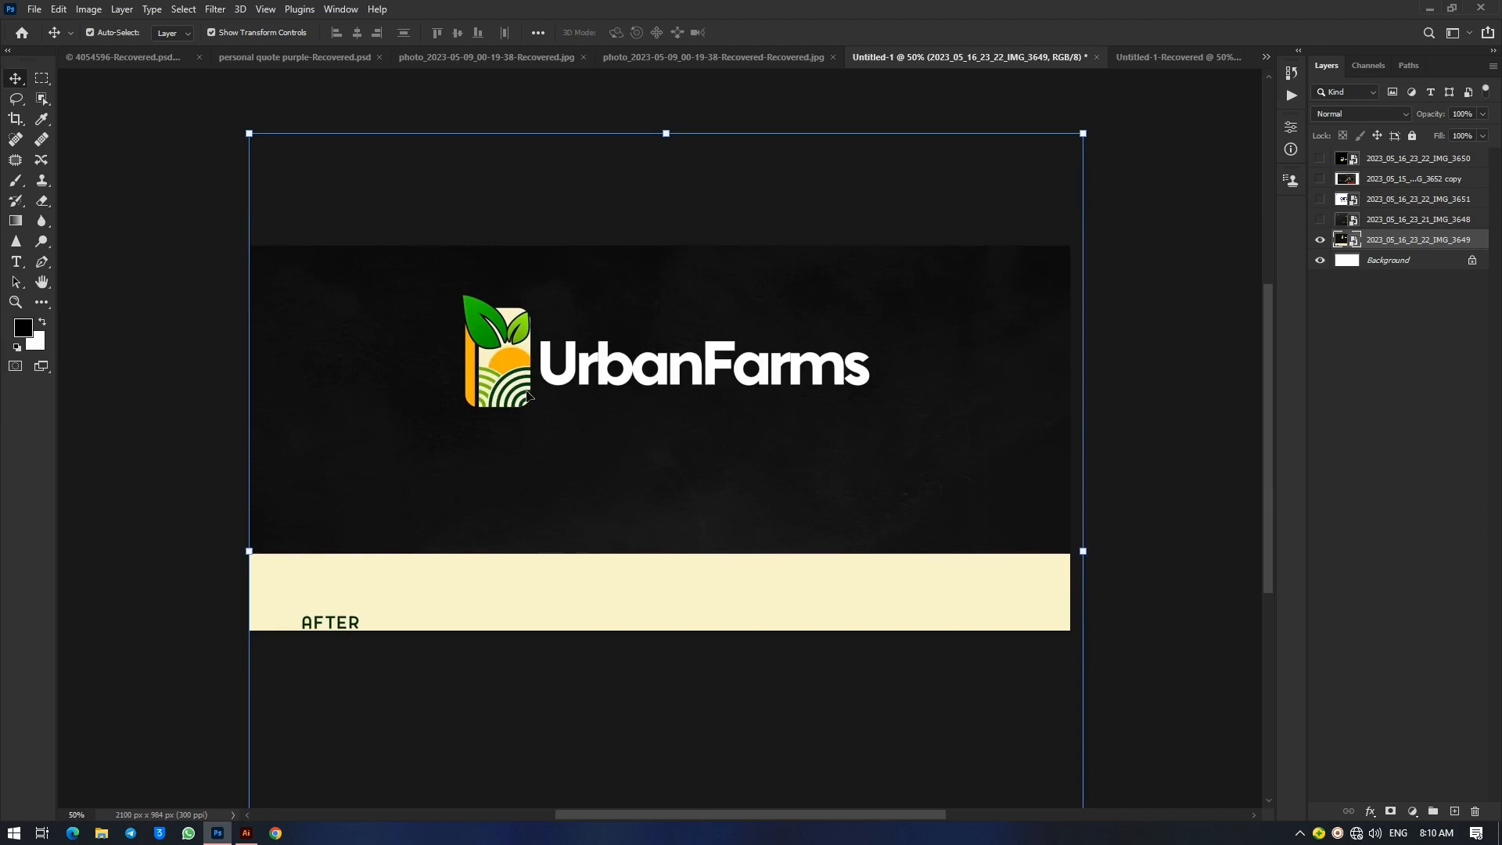
pyautogui.moveTo(610, 377); pyautogui.dragTo(607, 468)
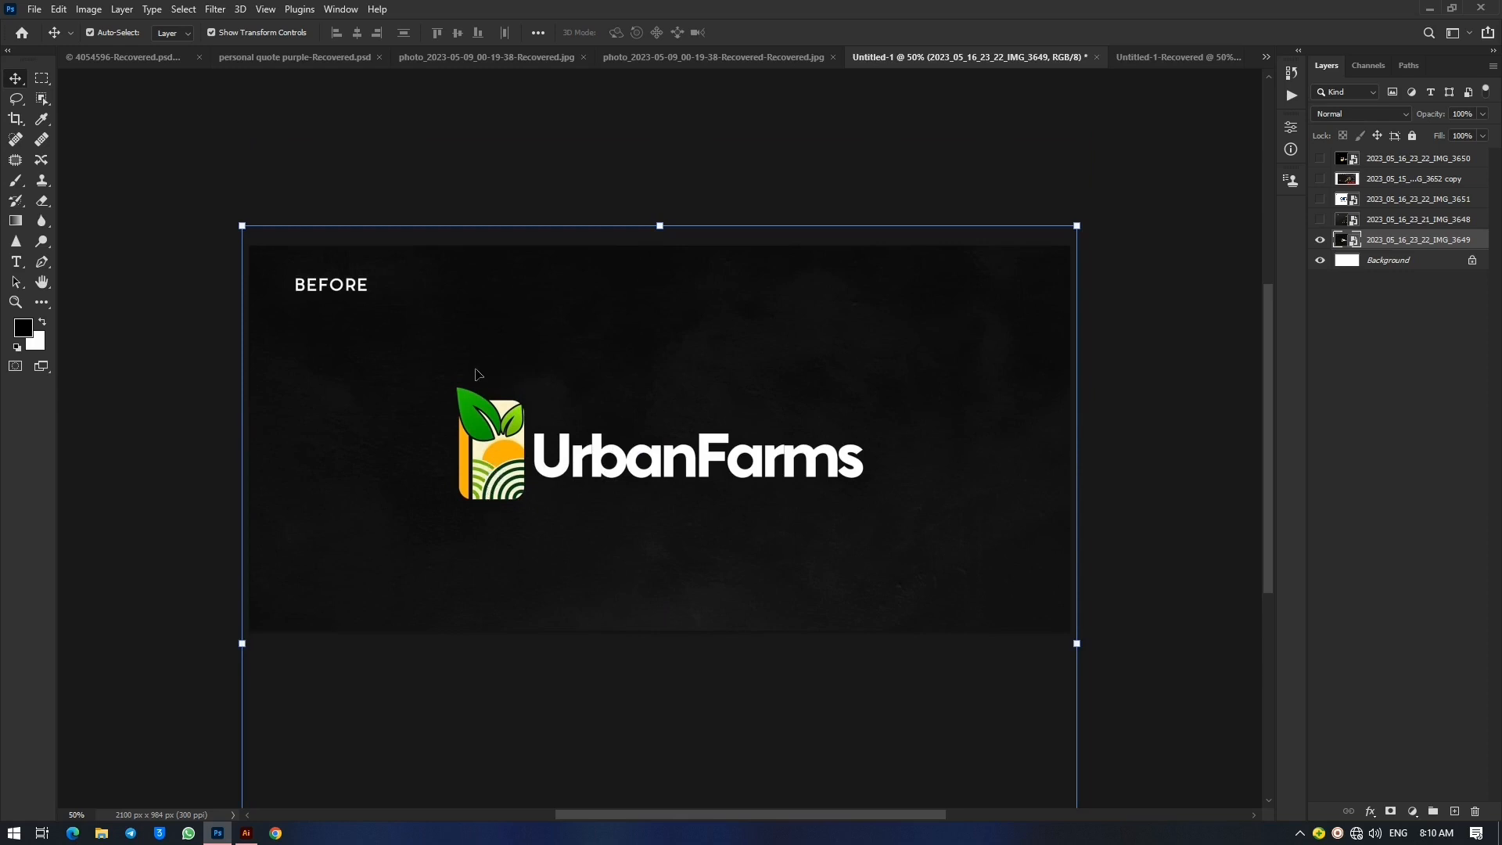
# Step: Show the Ewa Herbal layer again to review its AFTER logo, and hide it
pyautogui.click(1320, 219)
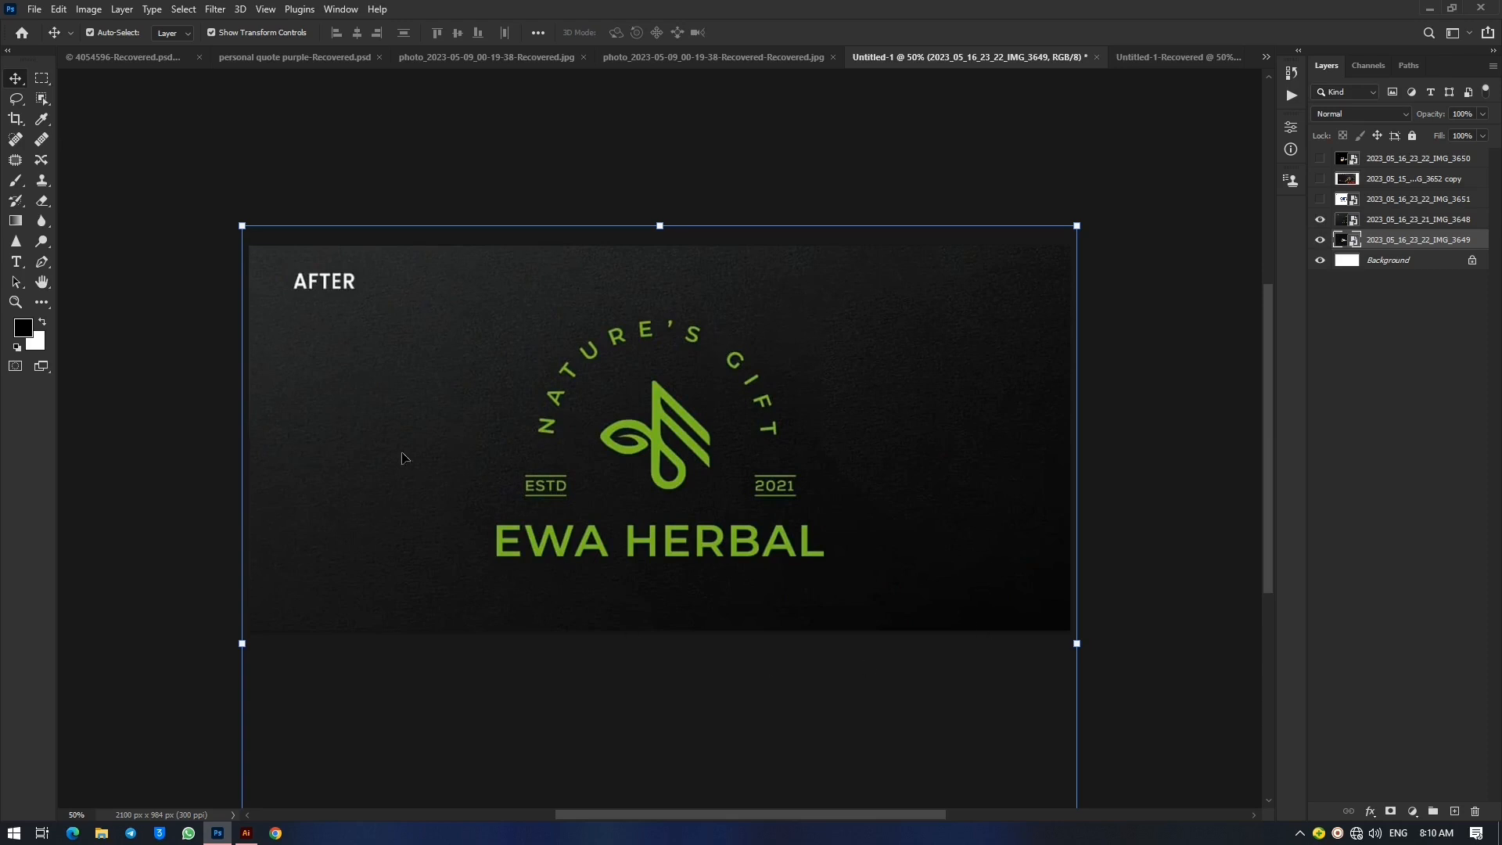
pyautogui.click(1322, 220)
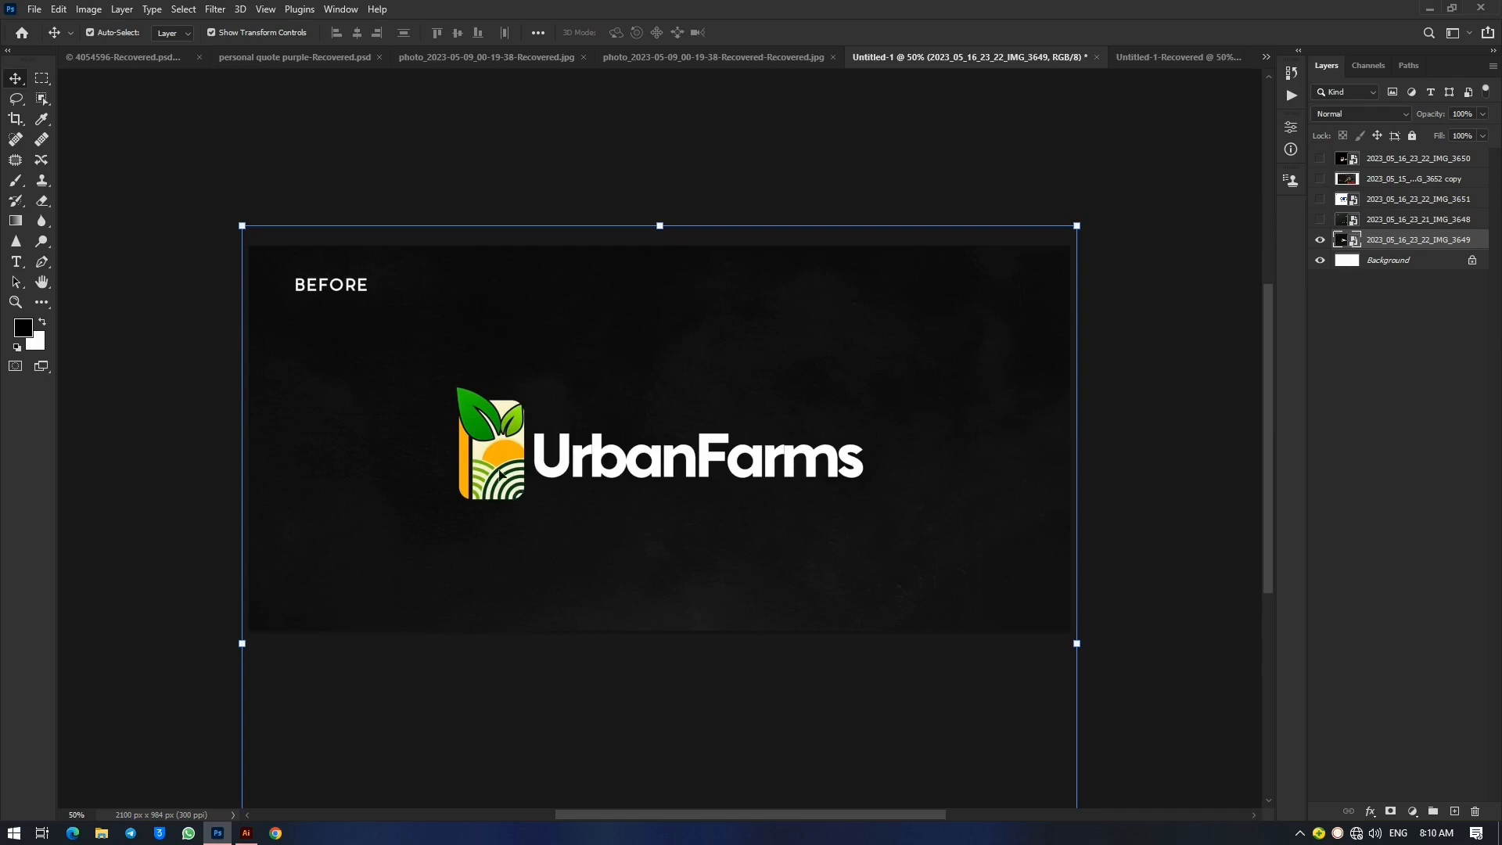
# Step: Reposition the UrbanFarms image so its cream AFTER logo fills the canvas, and switch to the DESIGN REDESIGNED flyer document
pyautogui.moveTo(735, 560); pyautogui.dragTo(717, 364)
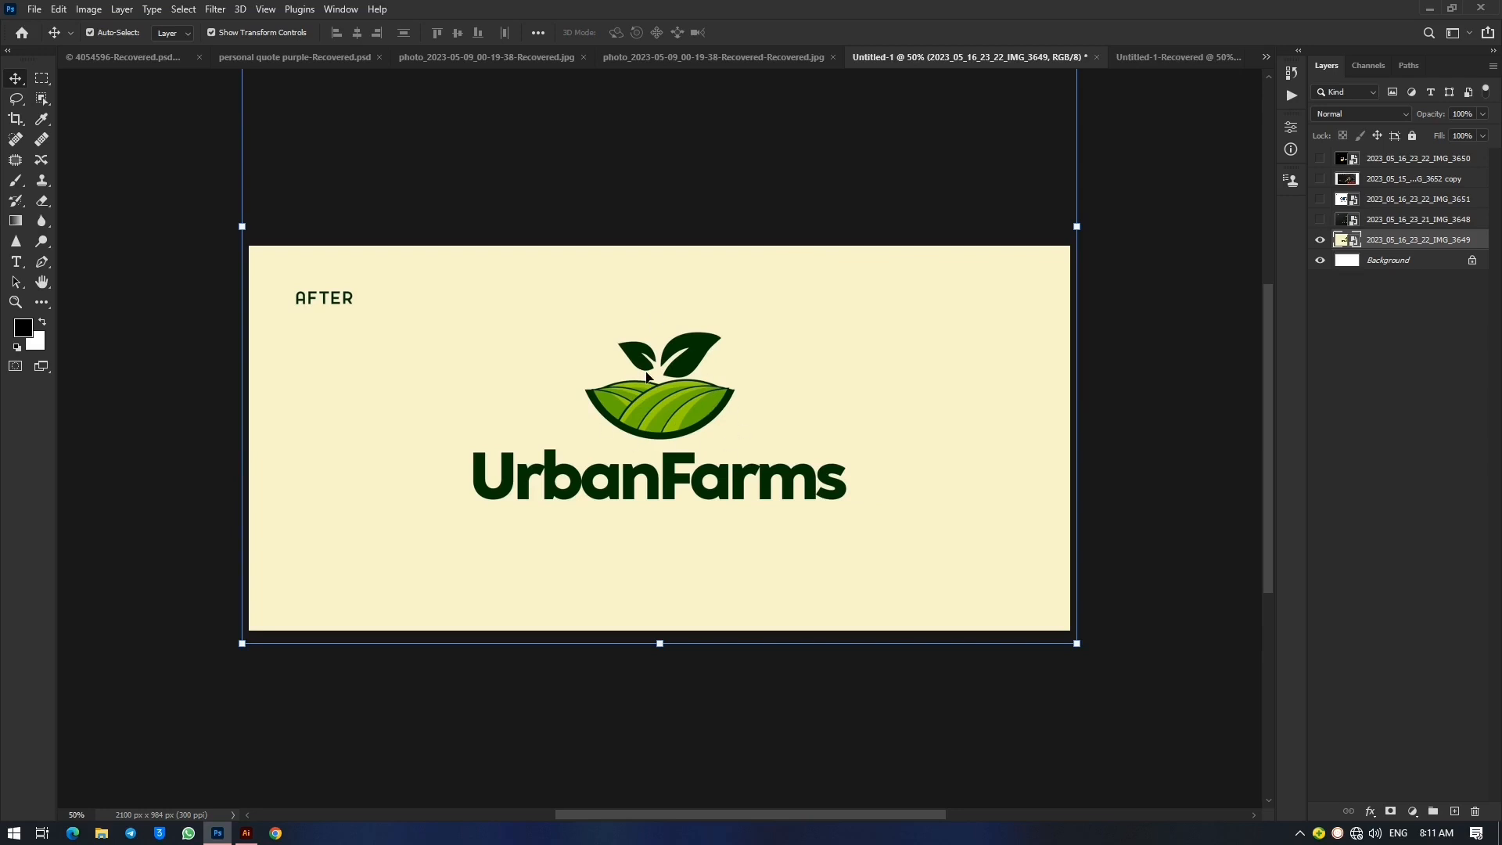
pyautogui.moveTo(681, 326); pyautogui.dragTo(681, 548)
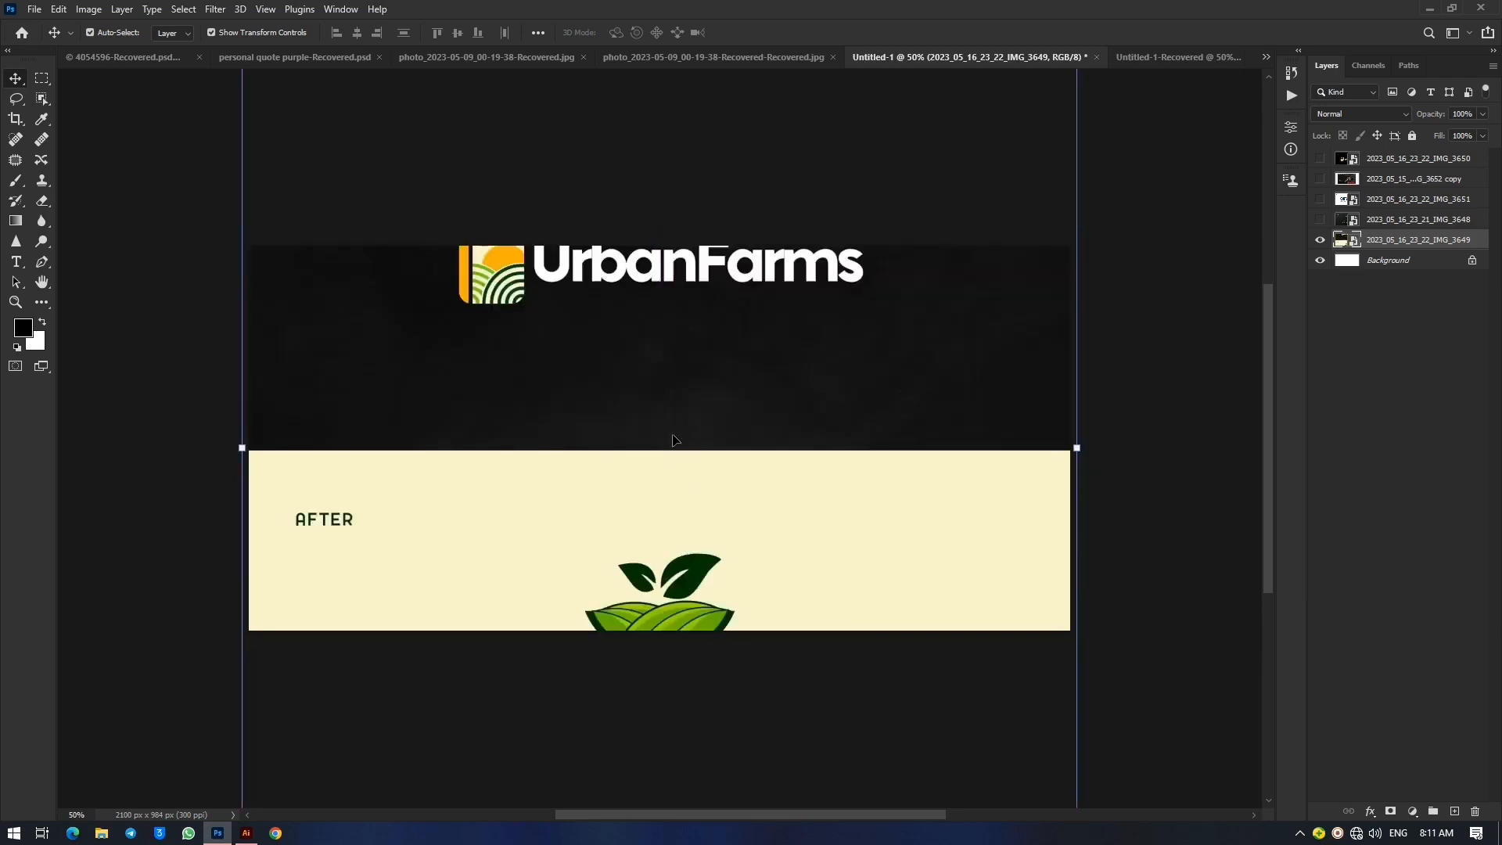
pyautogui.moveTo(669, 369)
pyautogui.mouseDown()
pyautogui.moveTo(662, 509)
pyautogui.moveTo(697, 369)
pyautogui.mouseUp()
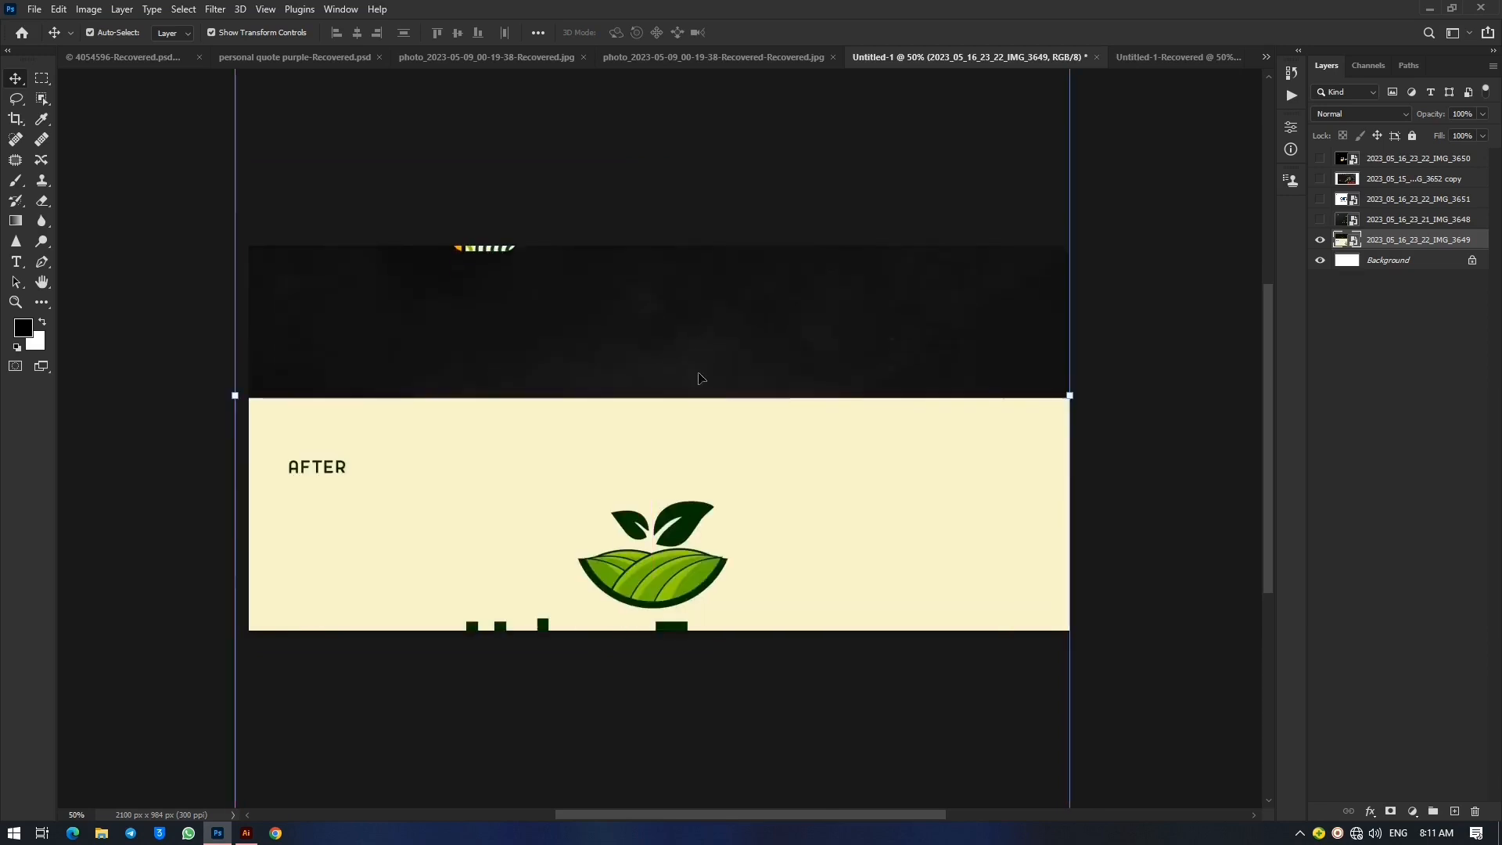
pyautogui.moveTo(706, 513); pyautogui.dragTo(707, 344)
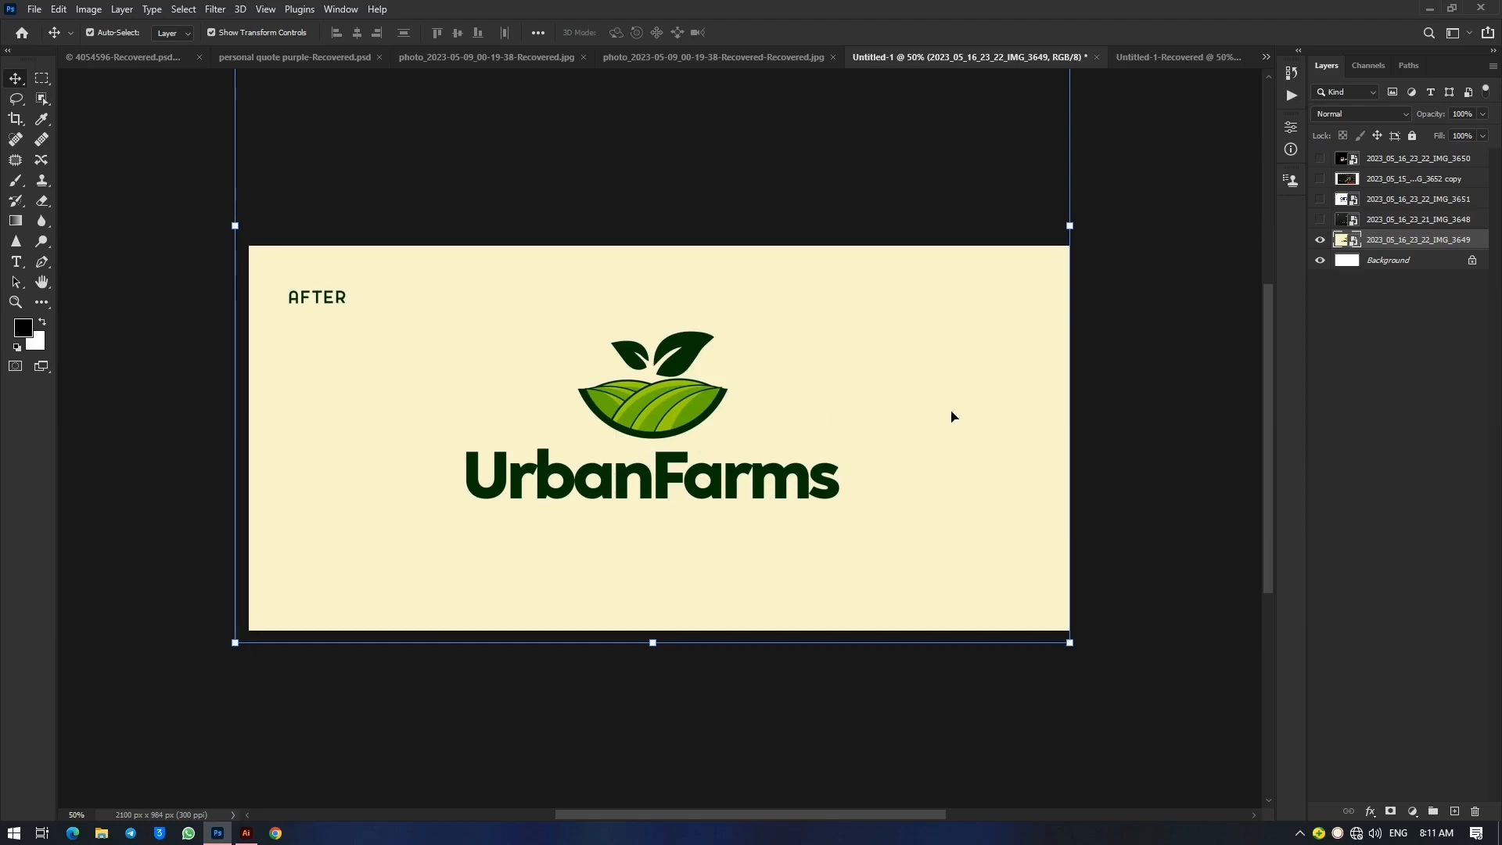
pyautogui.click(740, 59)
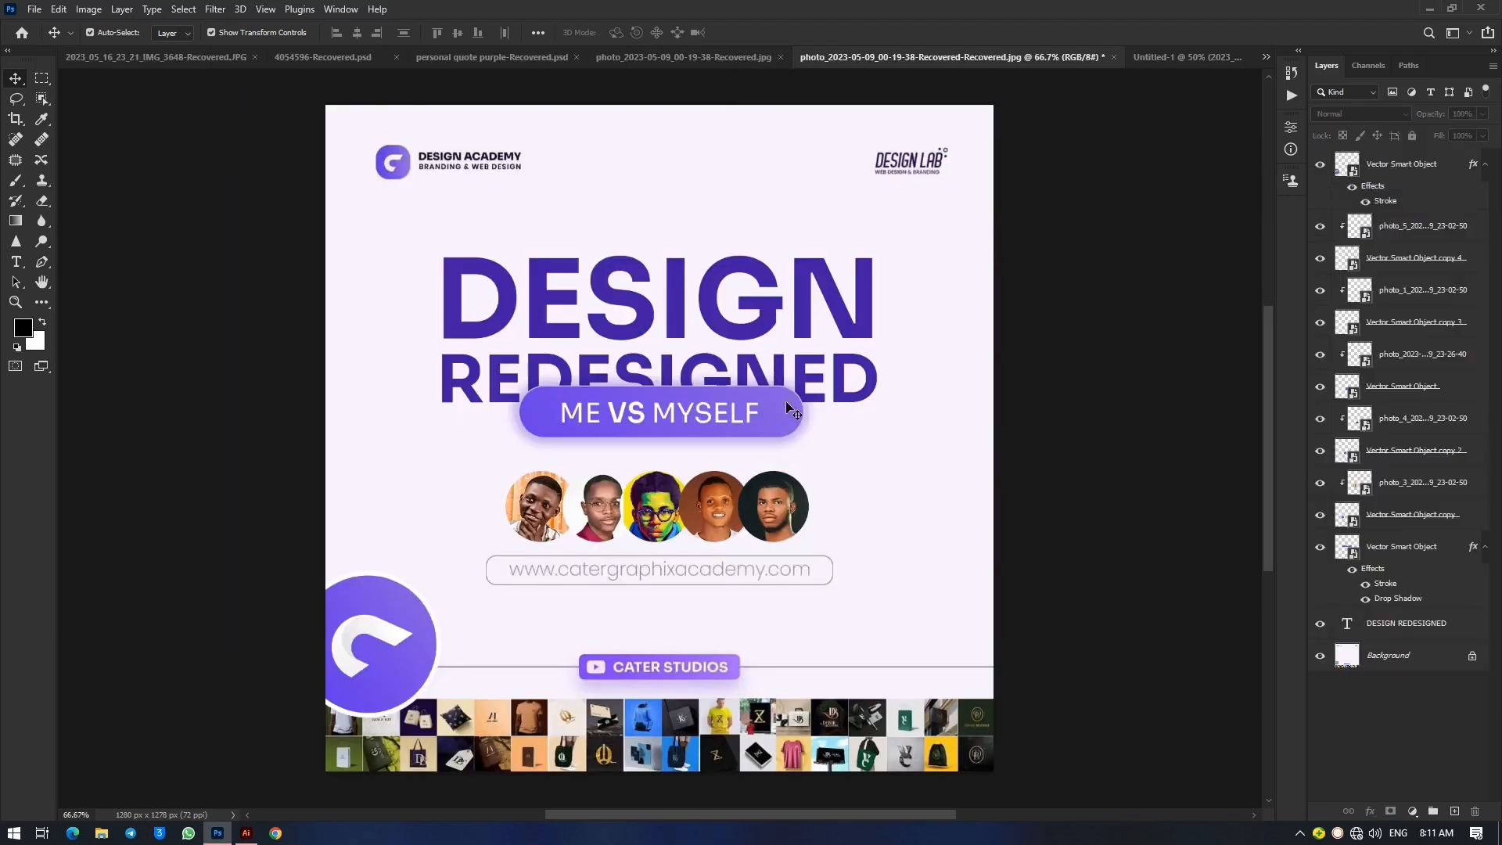